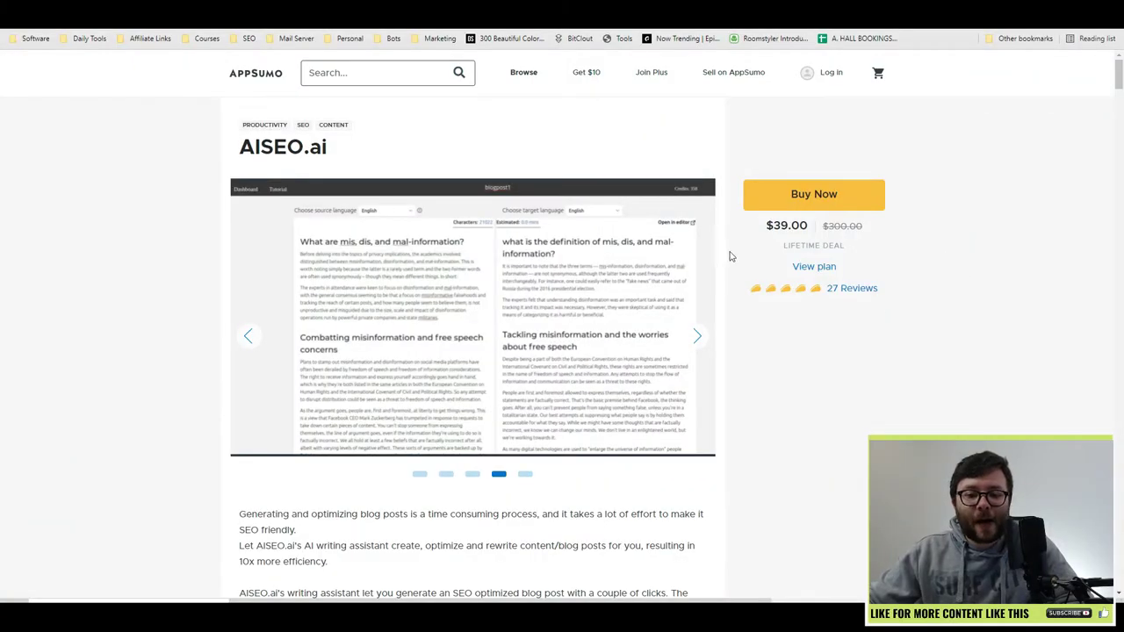
Step: Highlight the AppSumo deal's $39.00 price and the factual-content feature line
double_click(776, 227)
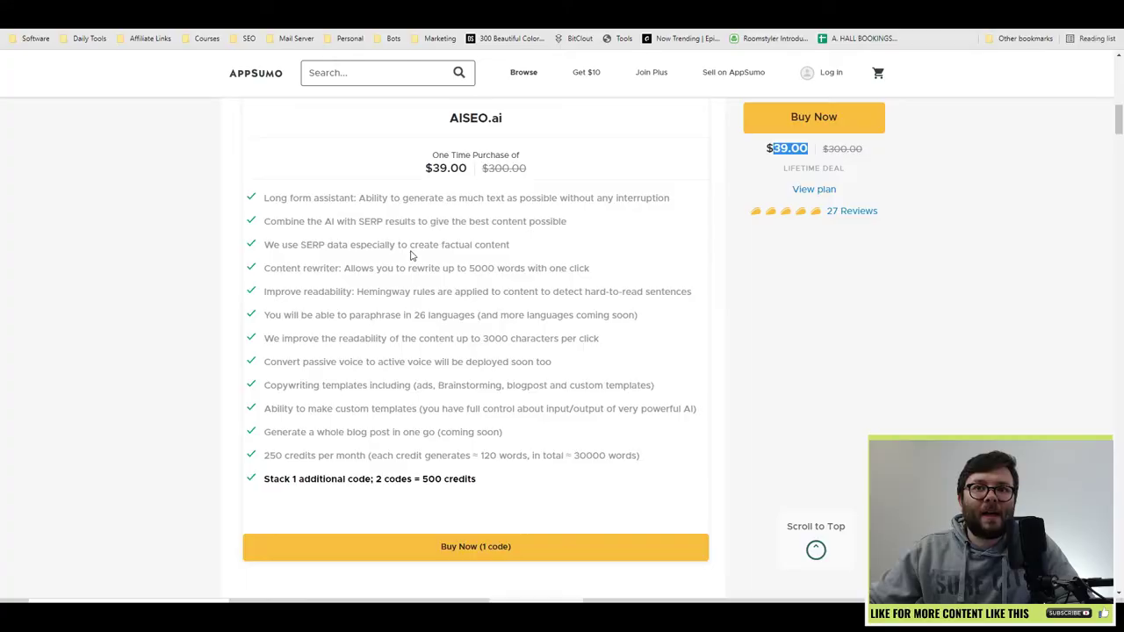
drag(409, 244, 407, 408)
click(407, 408)
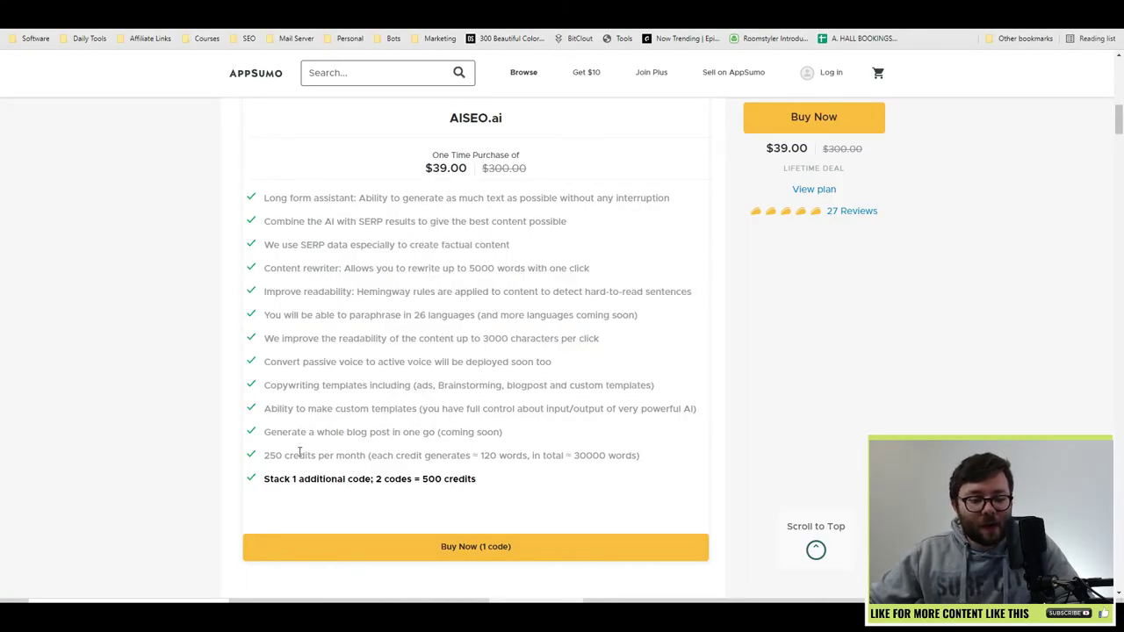
double_click(447, 168)
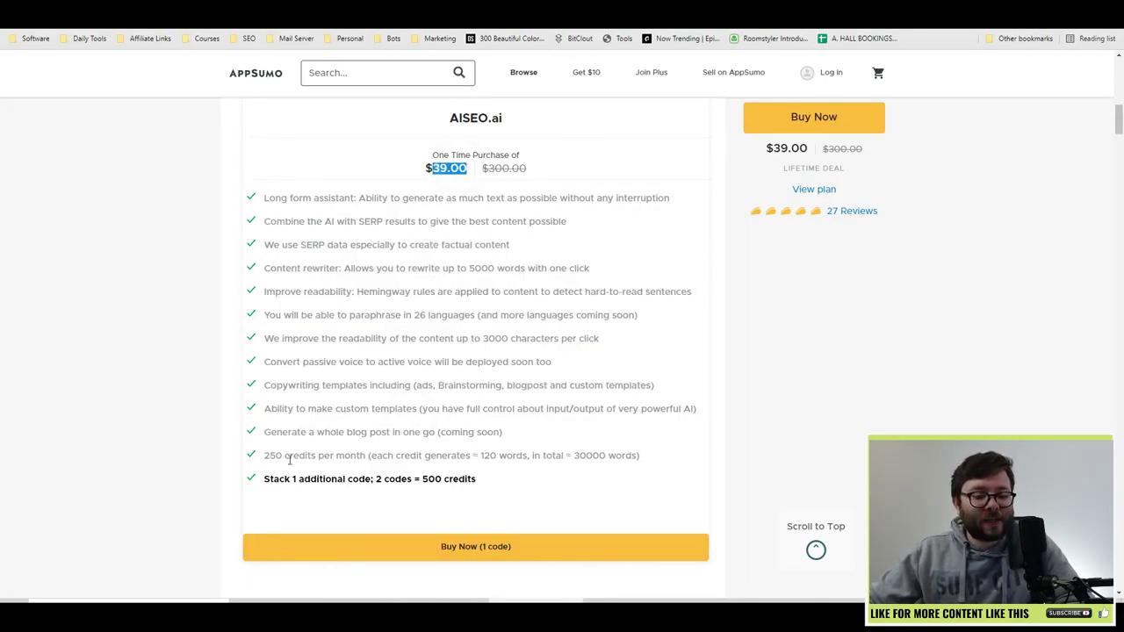
click(264, 458)
Step: Highlight the 250 credits per month allowance, the code-stacking note and the 500 credits total
drag(212, 463, 330, 465)
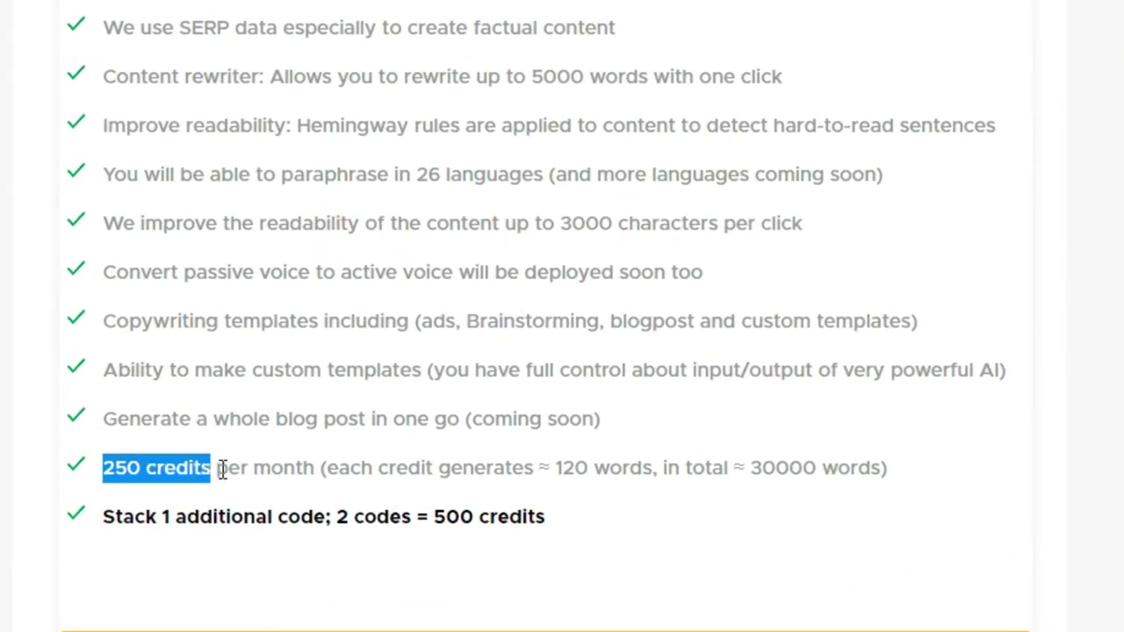
drag(181, 525, 307, 518)
drag(435, 517, 586, 519)
click(138, 478)
drag(108, 474, 134, 468)
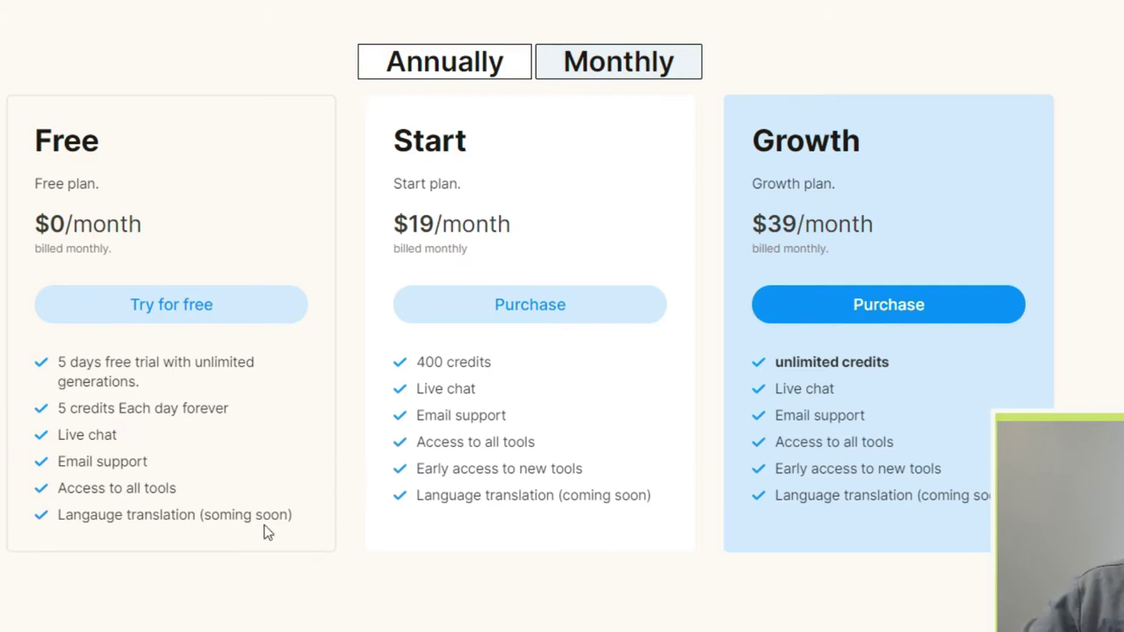
double_click(770, 142)
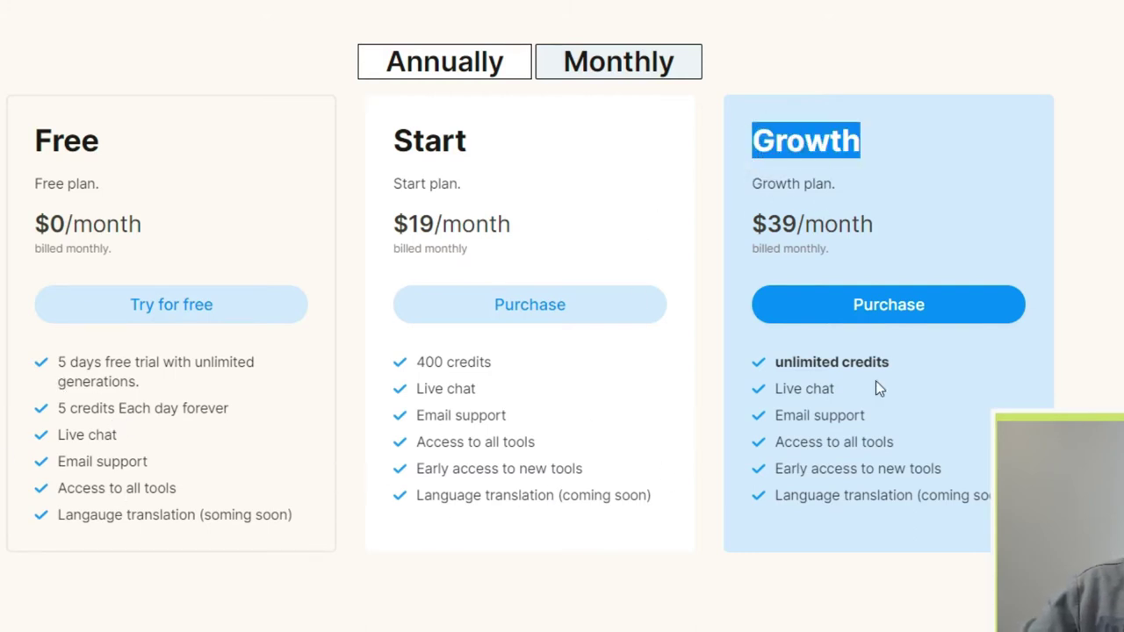
double_click(820, 151)
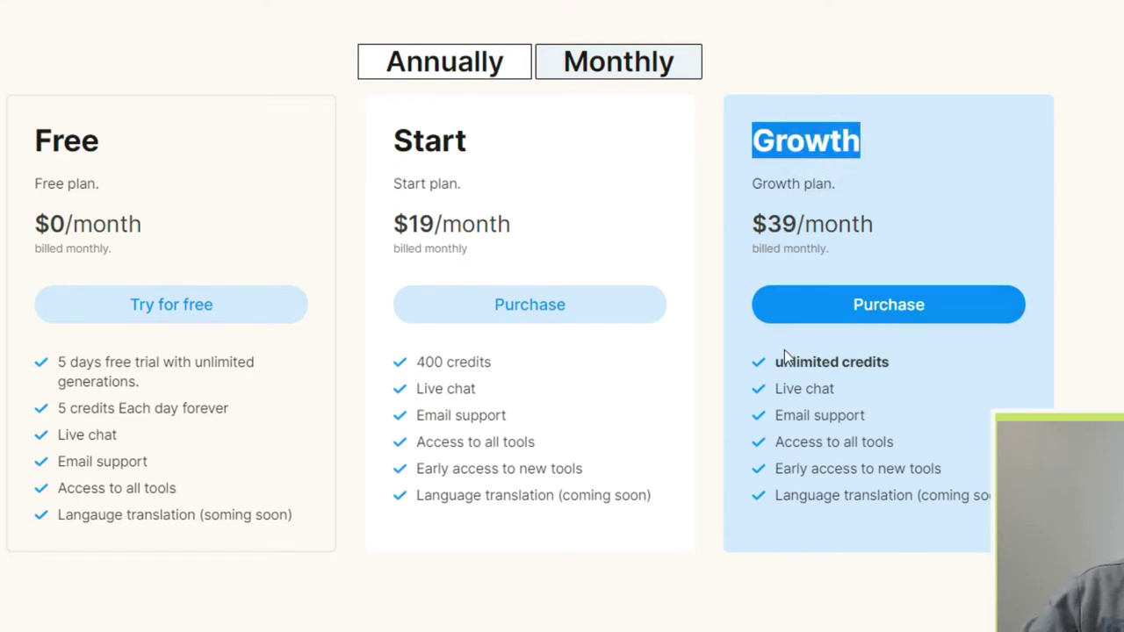
drag(776, 360, 885, 345)
drag(769, 215, 793, 215)
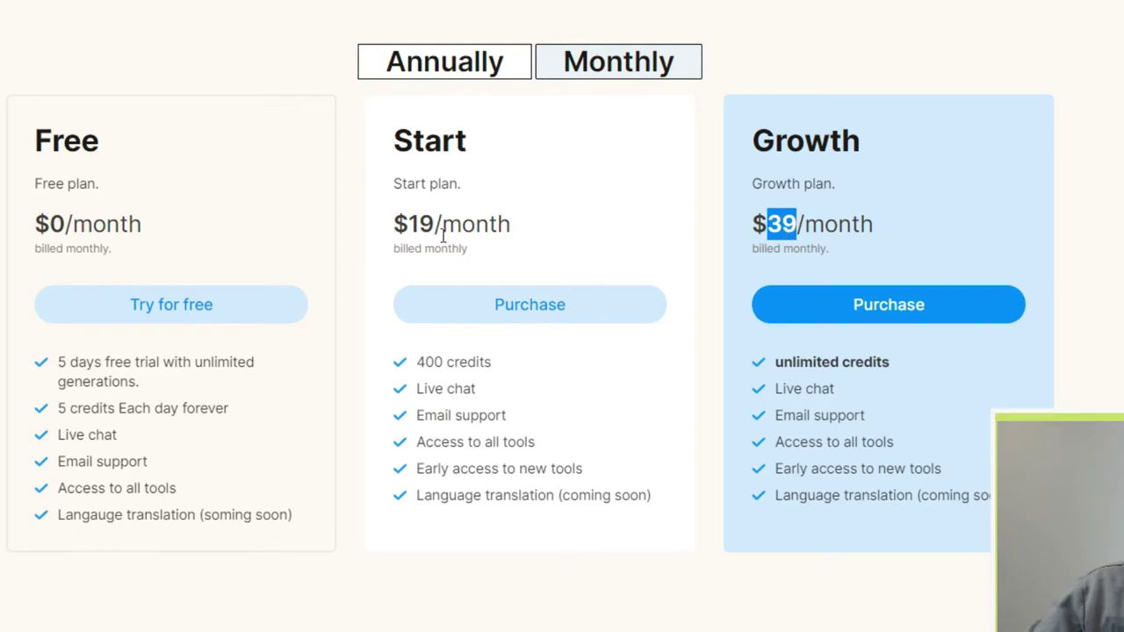
triple_click(796, 210)
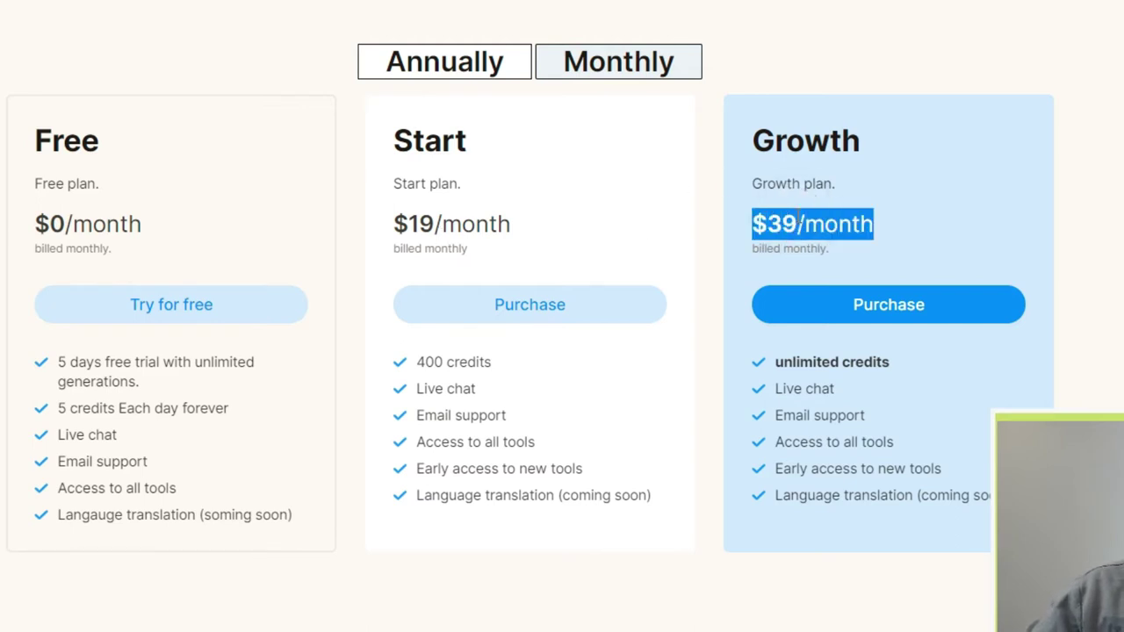
drag(406, 225, 512, 235)
triple_click(436, 362)
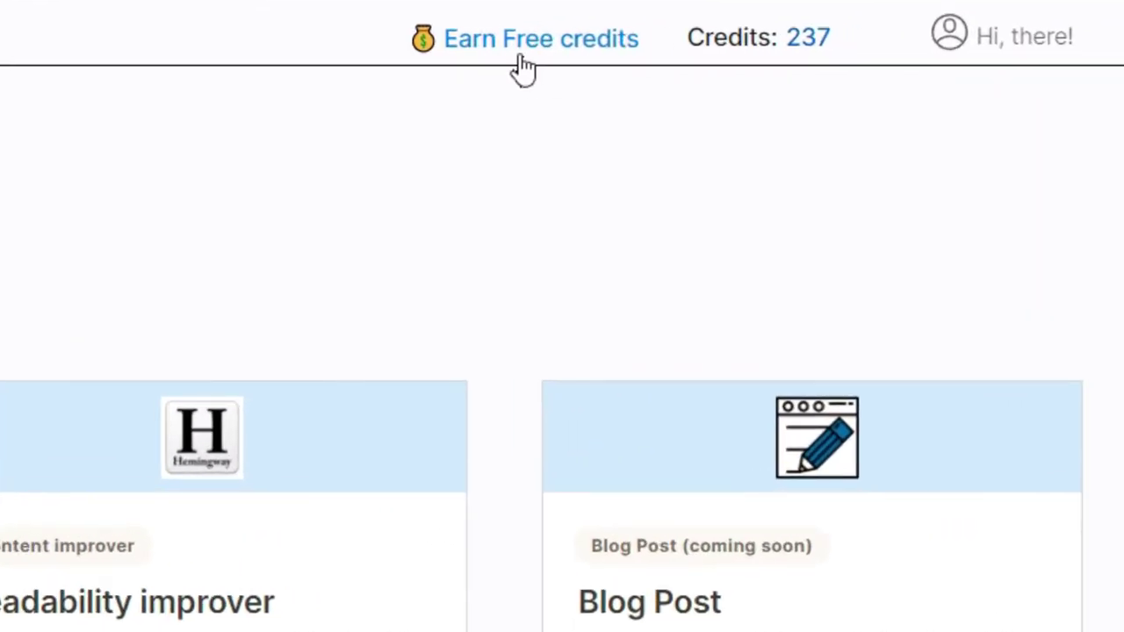
Step: Highlight the 237 remaining credits in the Tools dashboard header
triple_click(828, 29)
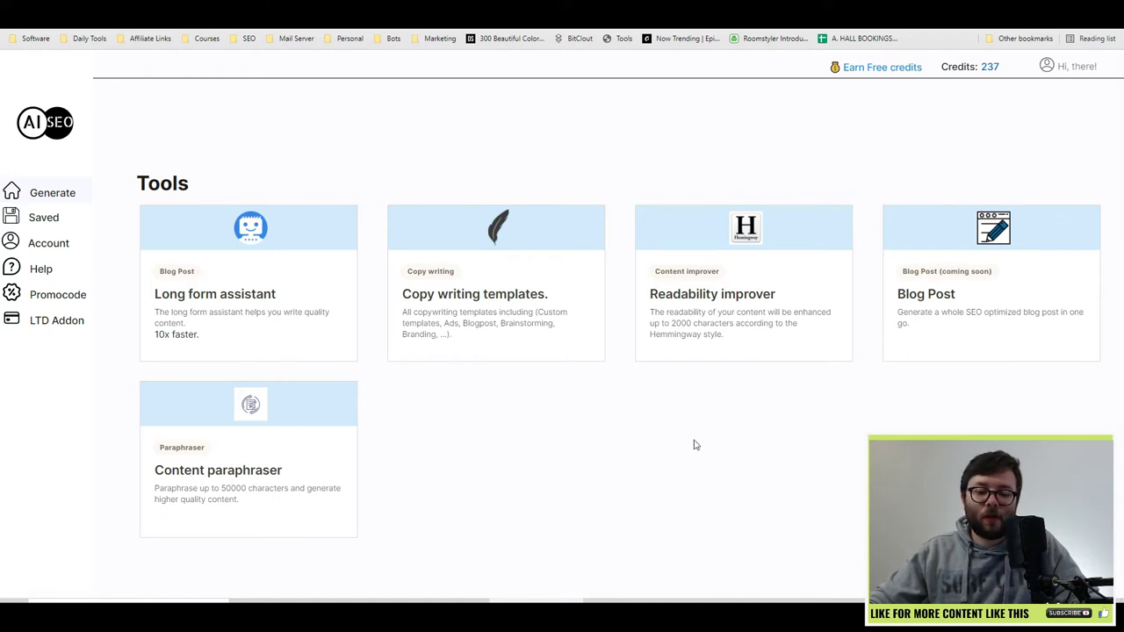
Step: Open the copywriting templates and scroll through the template list
click(515, 332)
scroll(875, 201, down, 4)
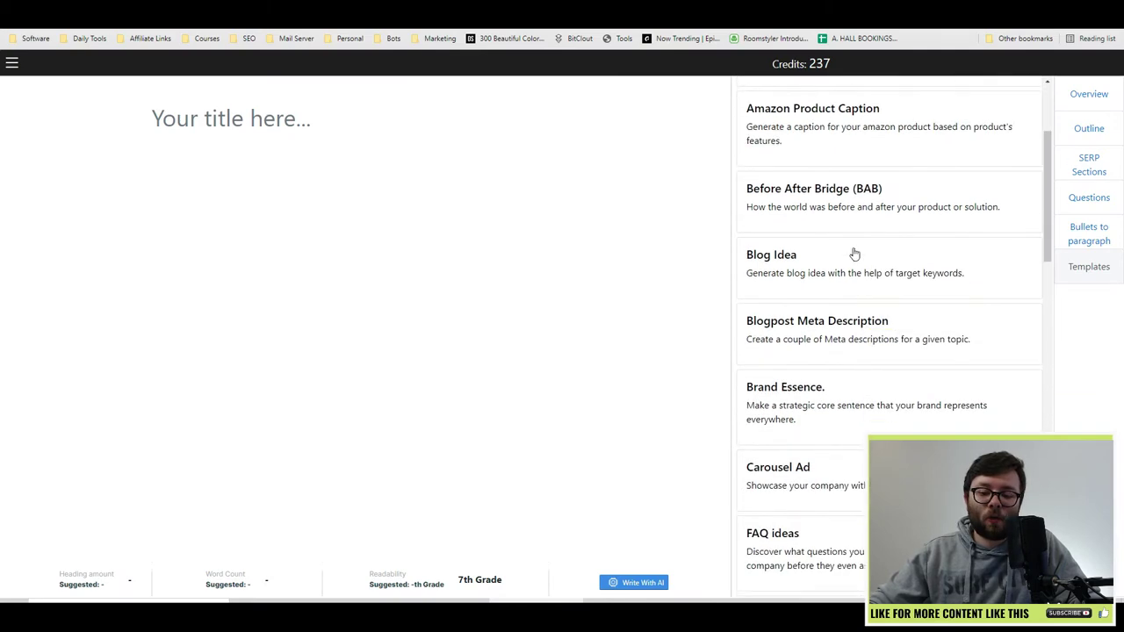
scroll(939, 169, up, 5)
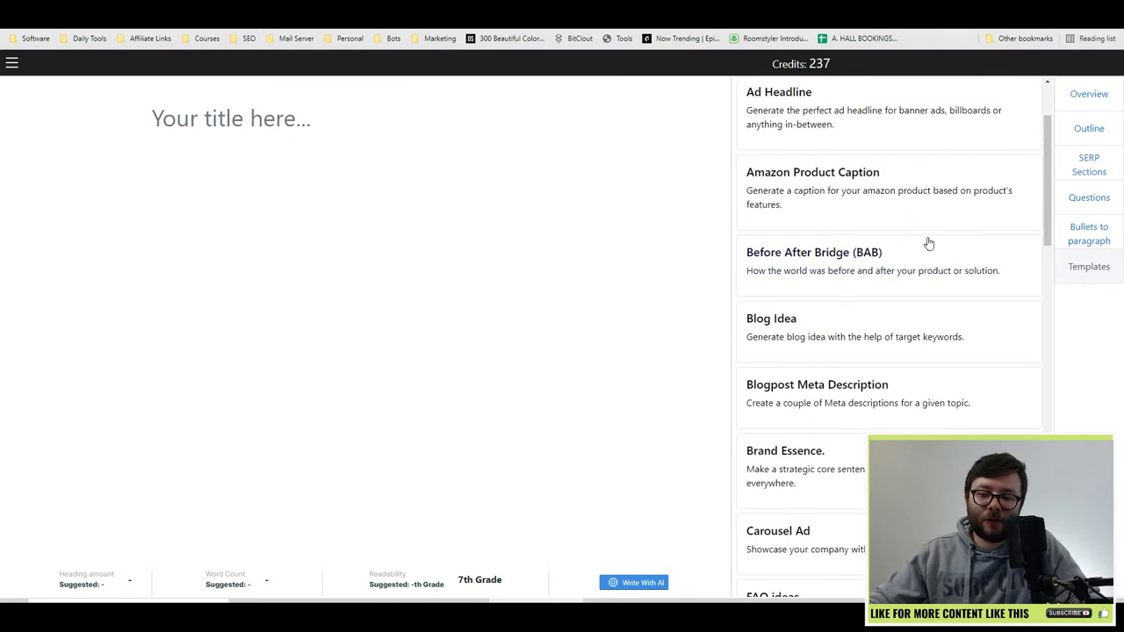
scroll(911, 181, down, 1)
scroll(898, 213, down, 6)
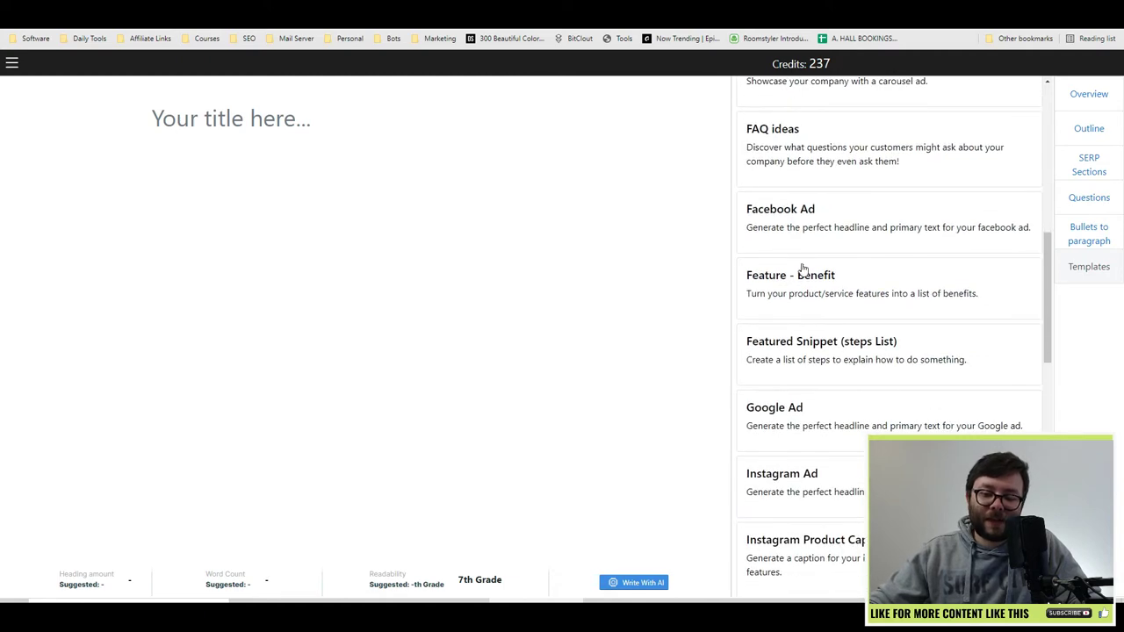
scroll(828, 296, down, 1)
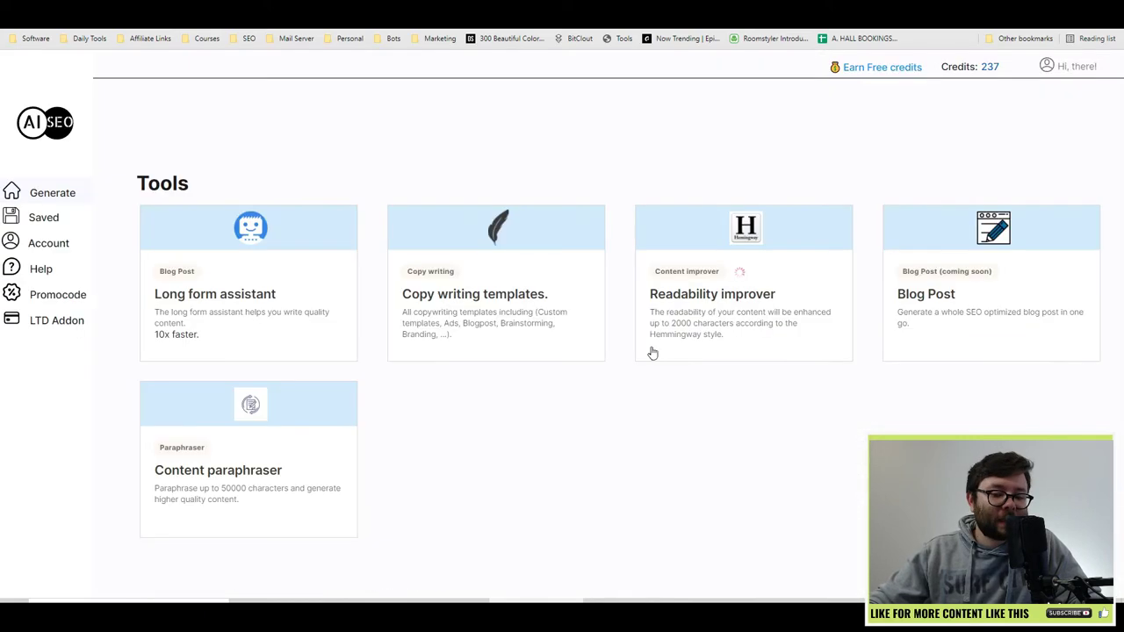
Step: Open the readability improver, keeping Readability-improver as the task
click(647, 351)
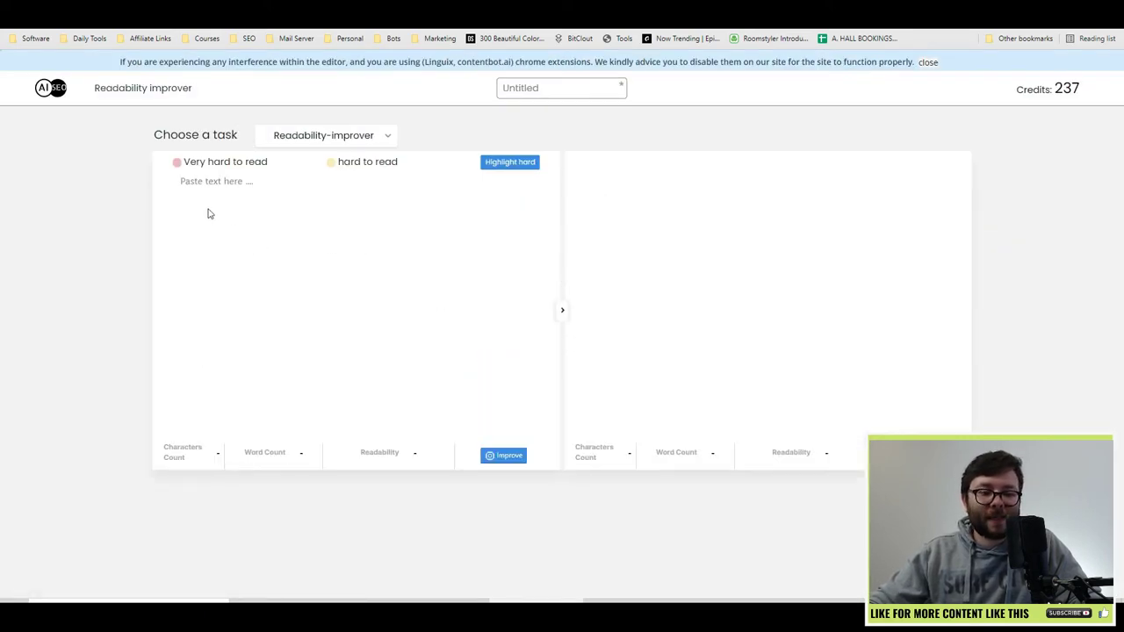
click(351, 136)
click(326, 153)
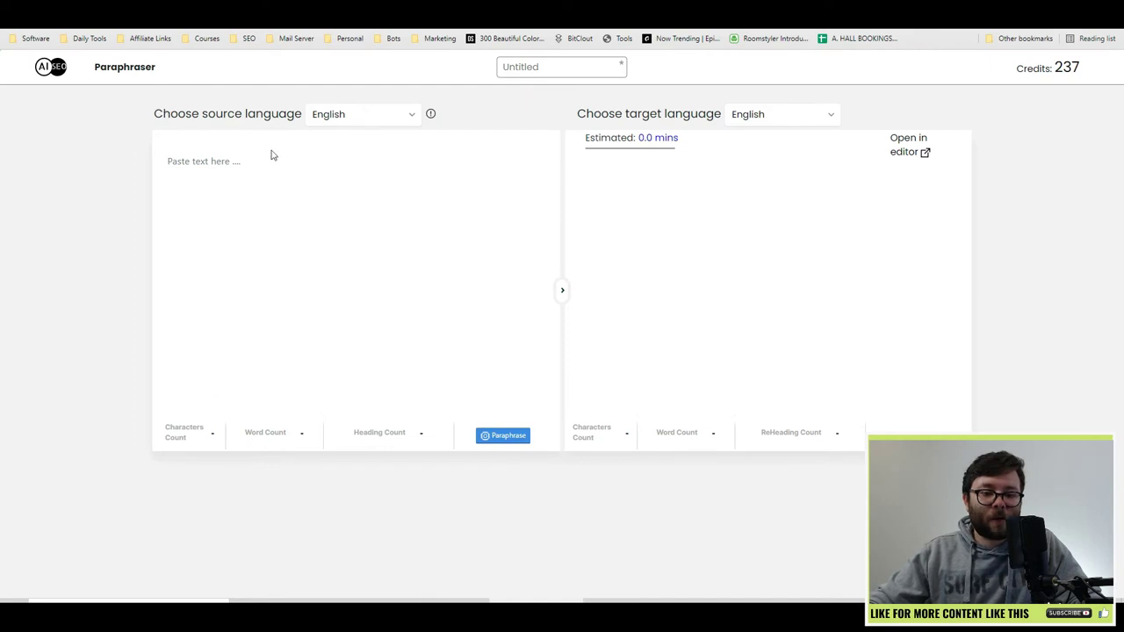
Step: In the content paraphraser, browse the list of target languages
click(220, 182)
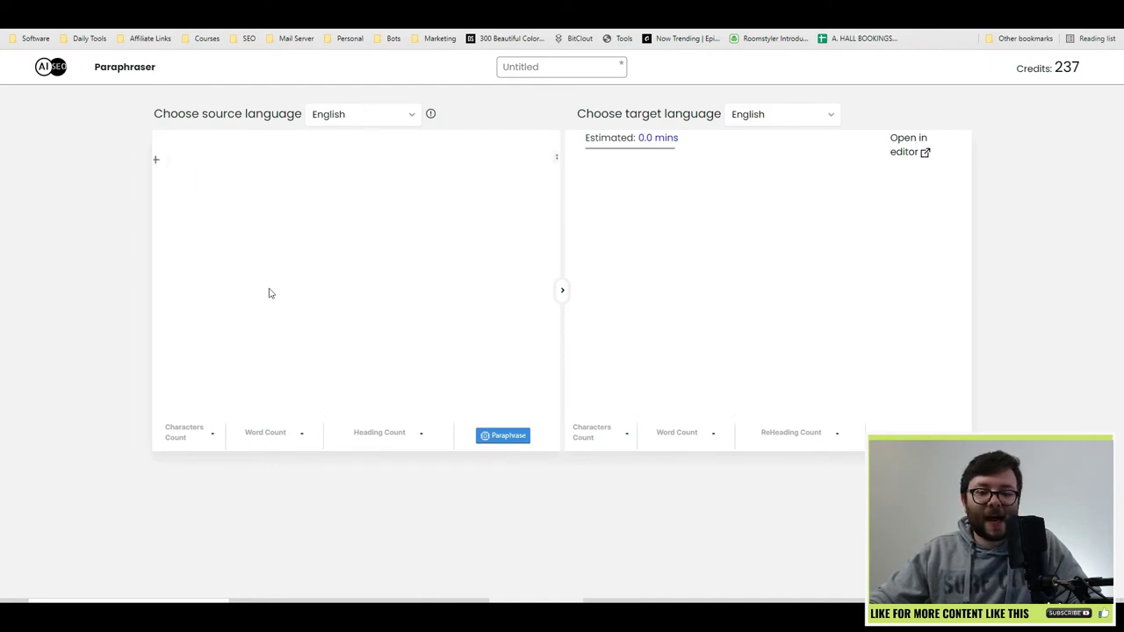
click(780, 114)
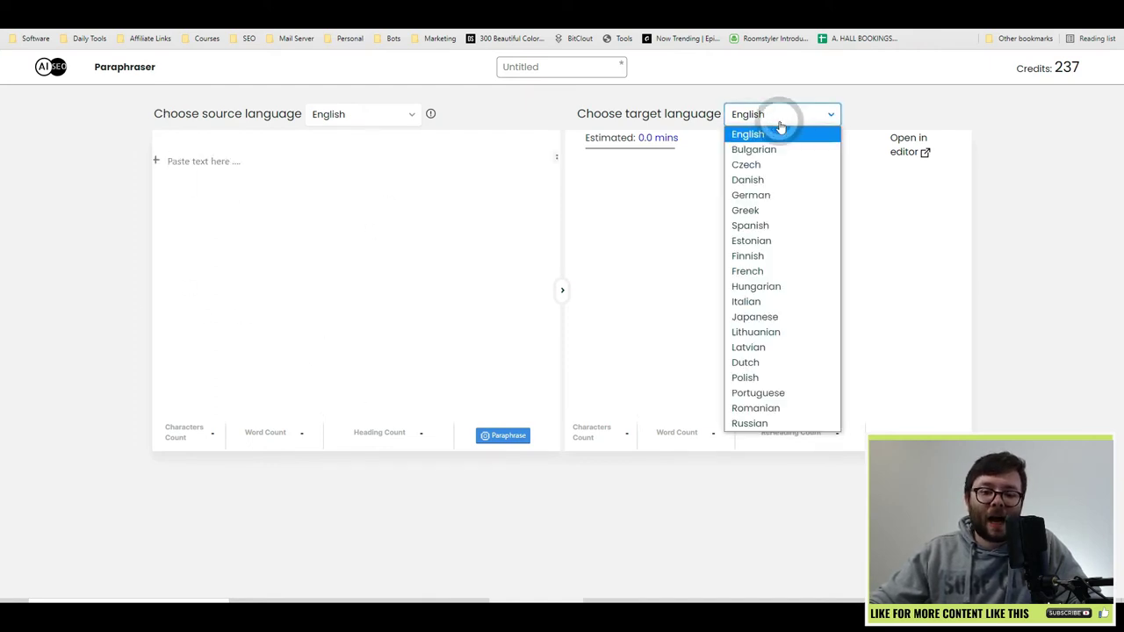
scroll(795, 289, down, 1)
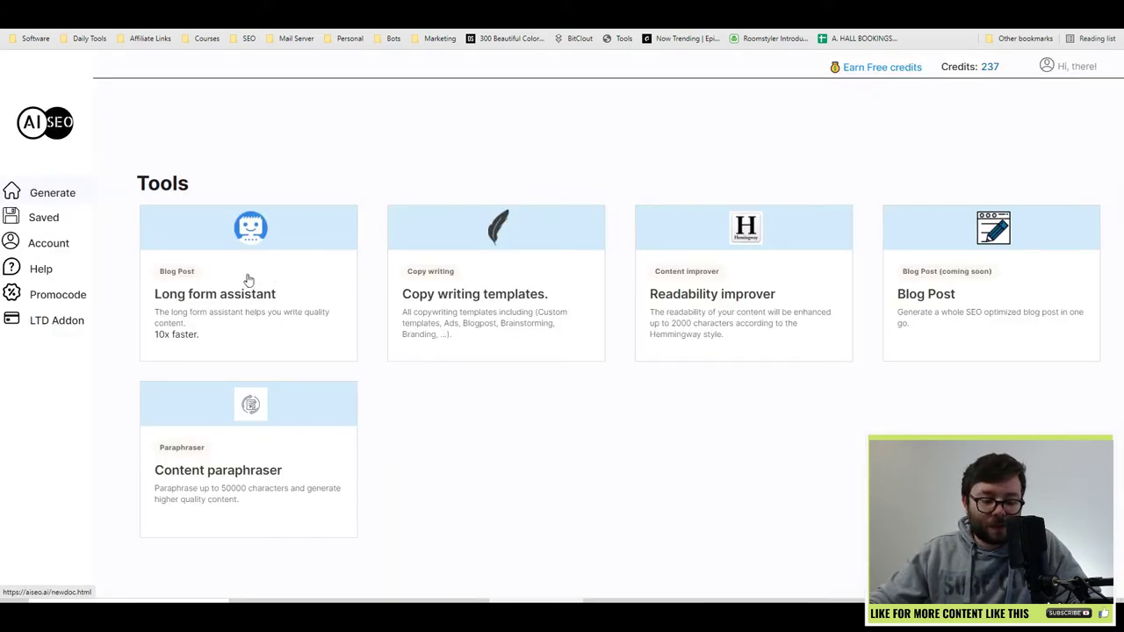
Step: Create a long-form SEO document from scratch for 'how to train a dog to sit', location england
click(248, 279)
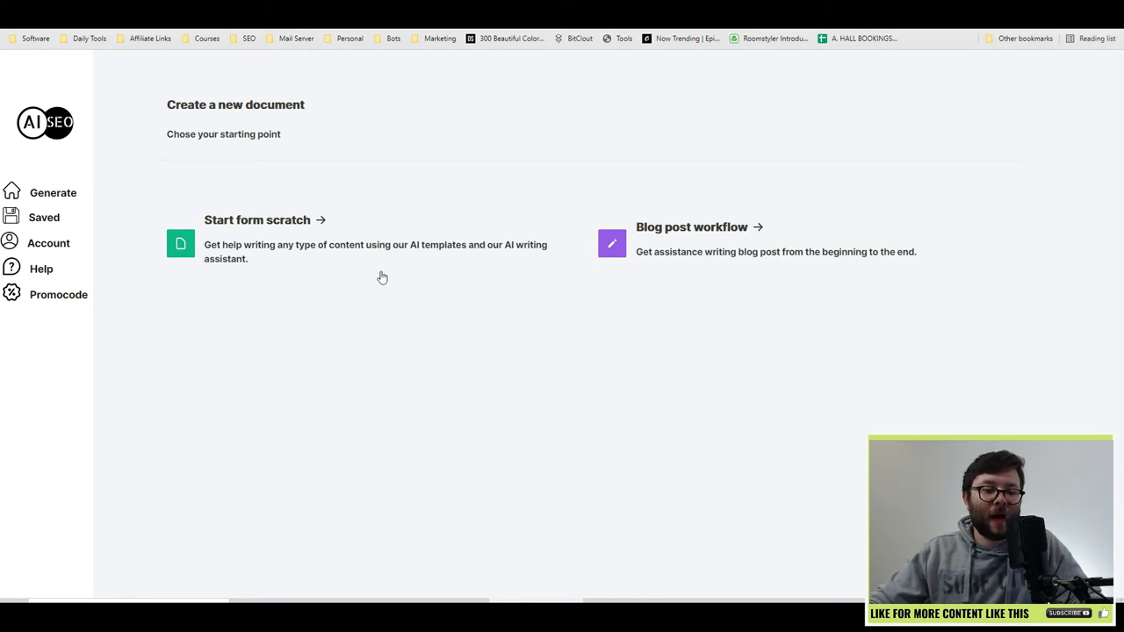
click(337, 246)
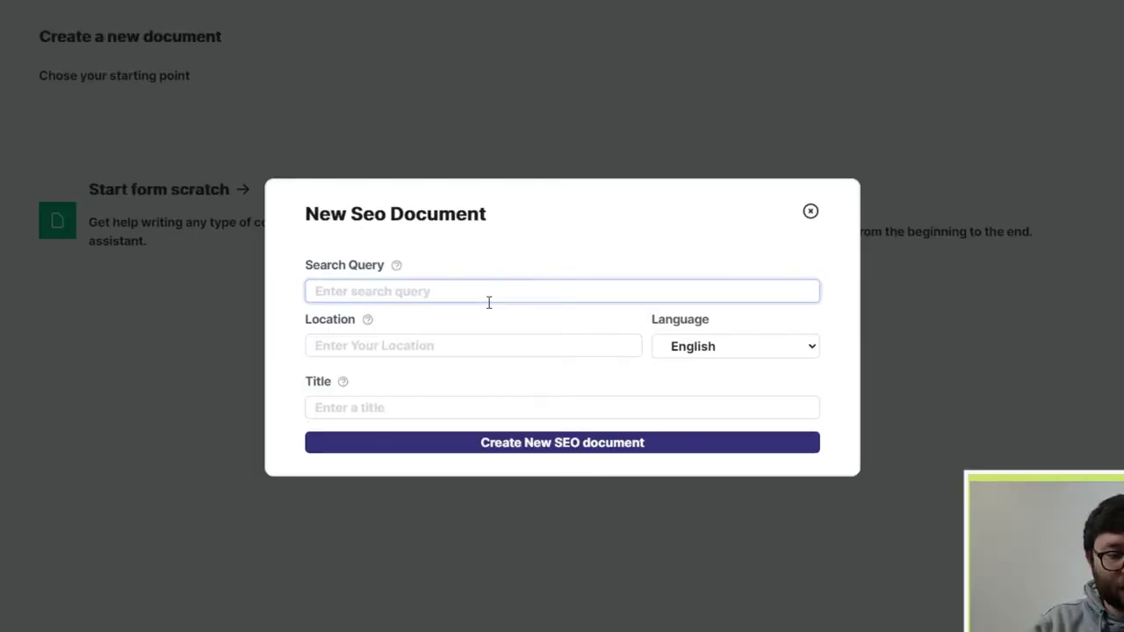
text(how to)
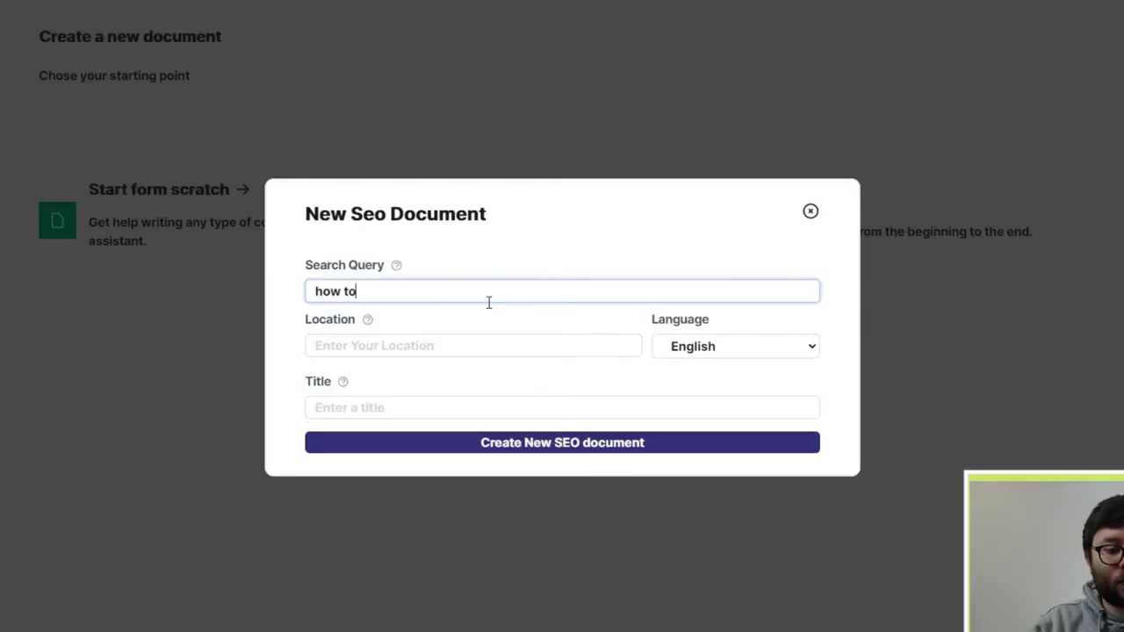
text( train a dog to sit)
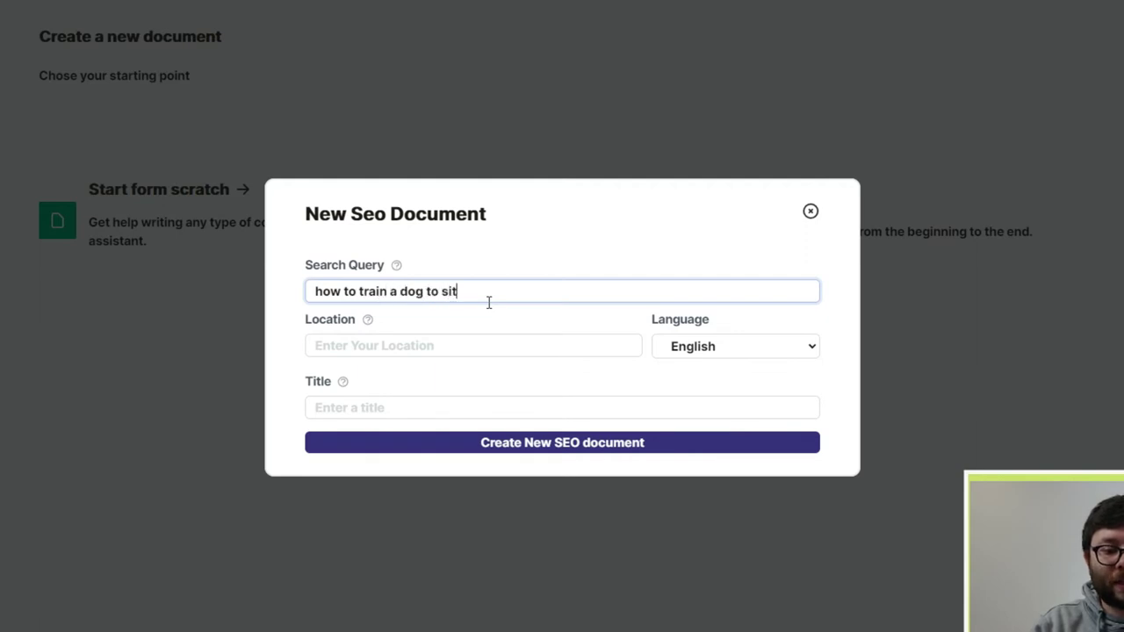
click(517, 336)
text(england)
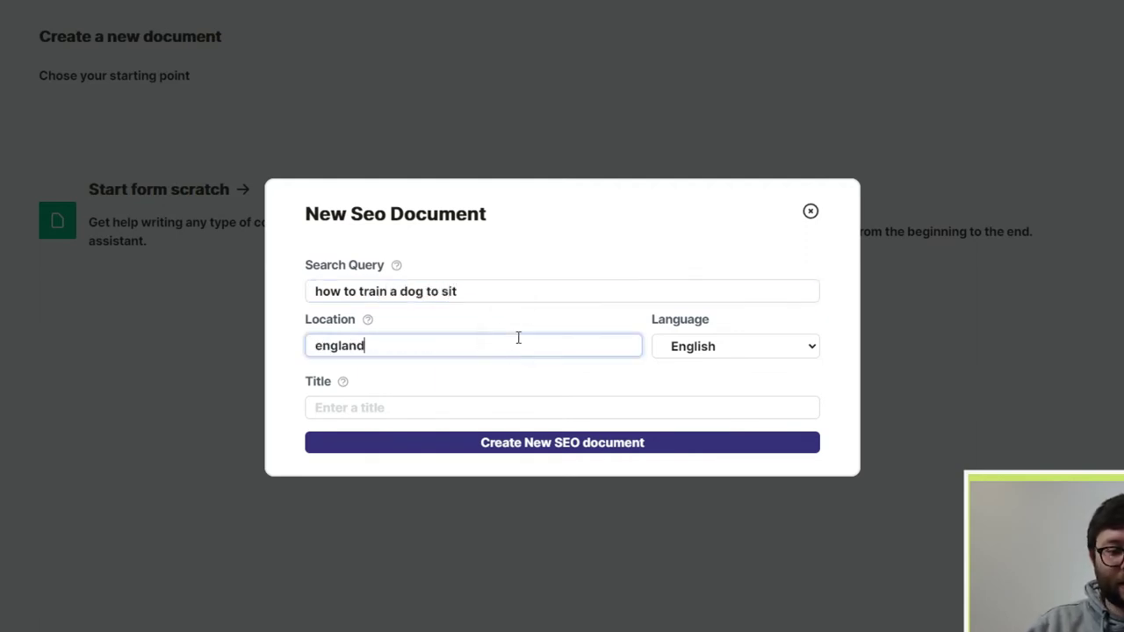
key(Tab)
click(570, 452)
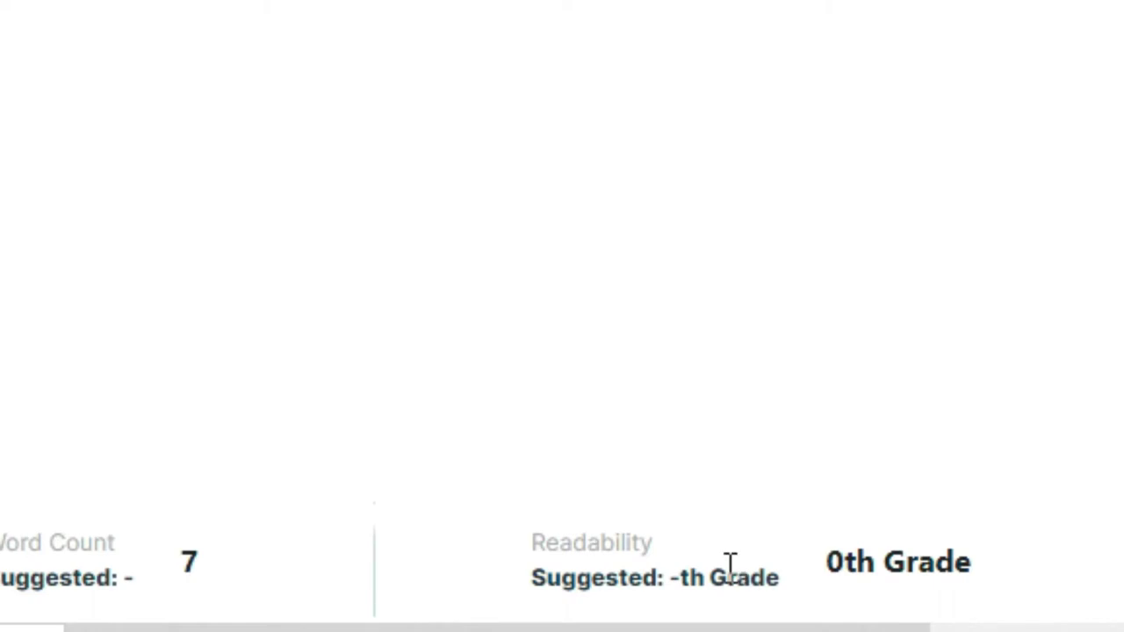
Step: Highlight the suggested readability grade and show the outline generation options
triple_click(730, 571)
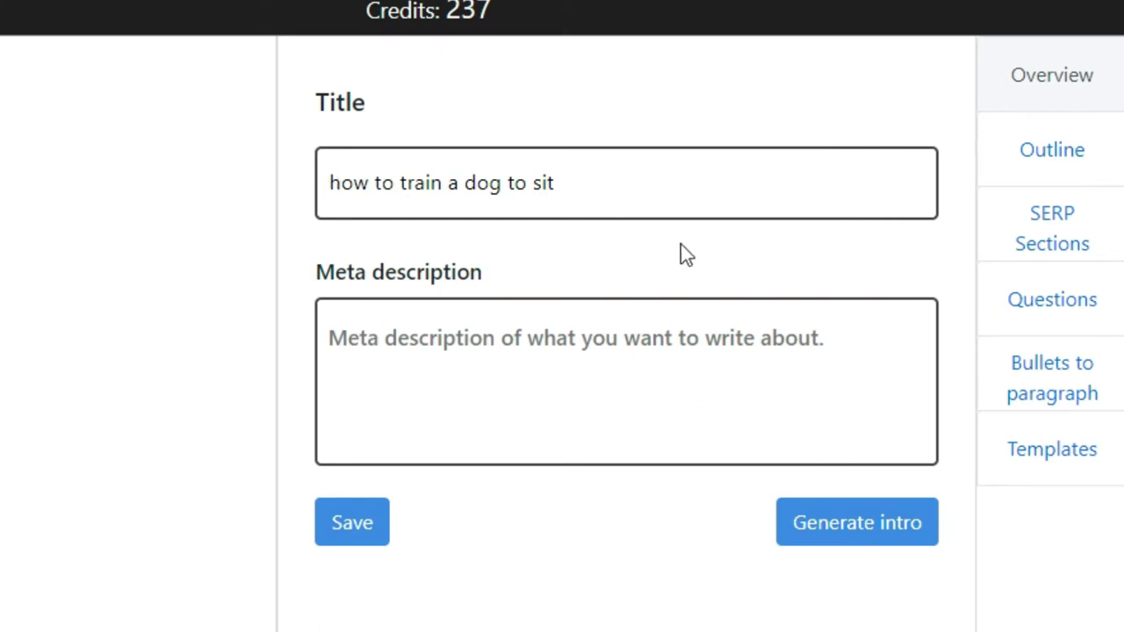
click(1066, 165)
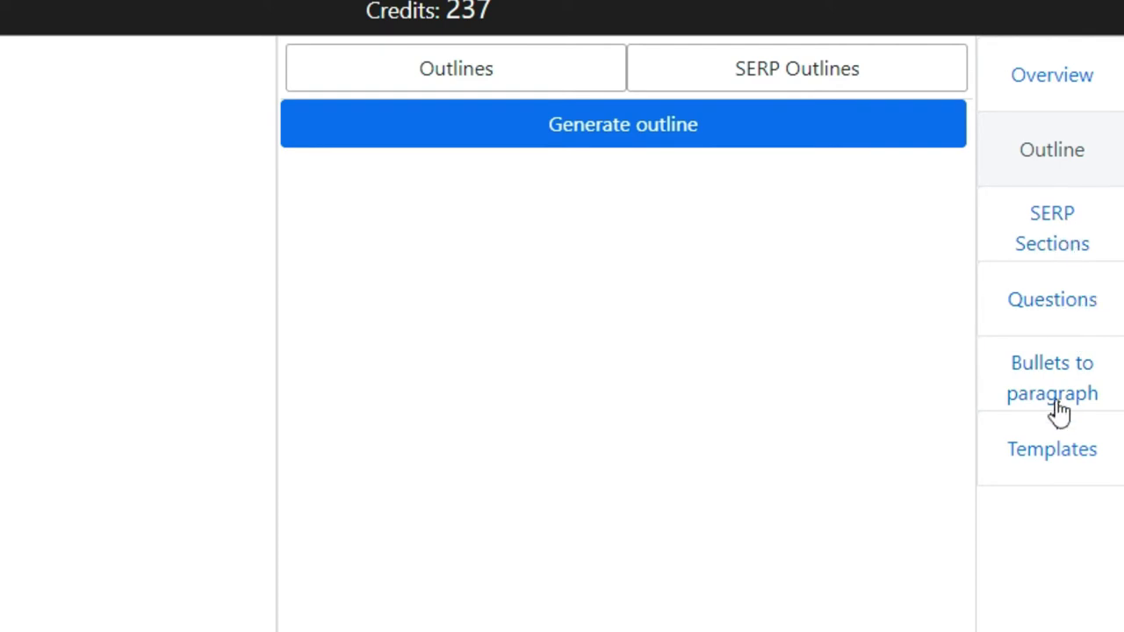
Step: Open the Template Builder from the writing templates and play its custom-template video tutorial
click(1060, 482)
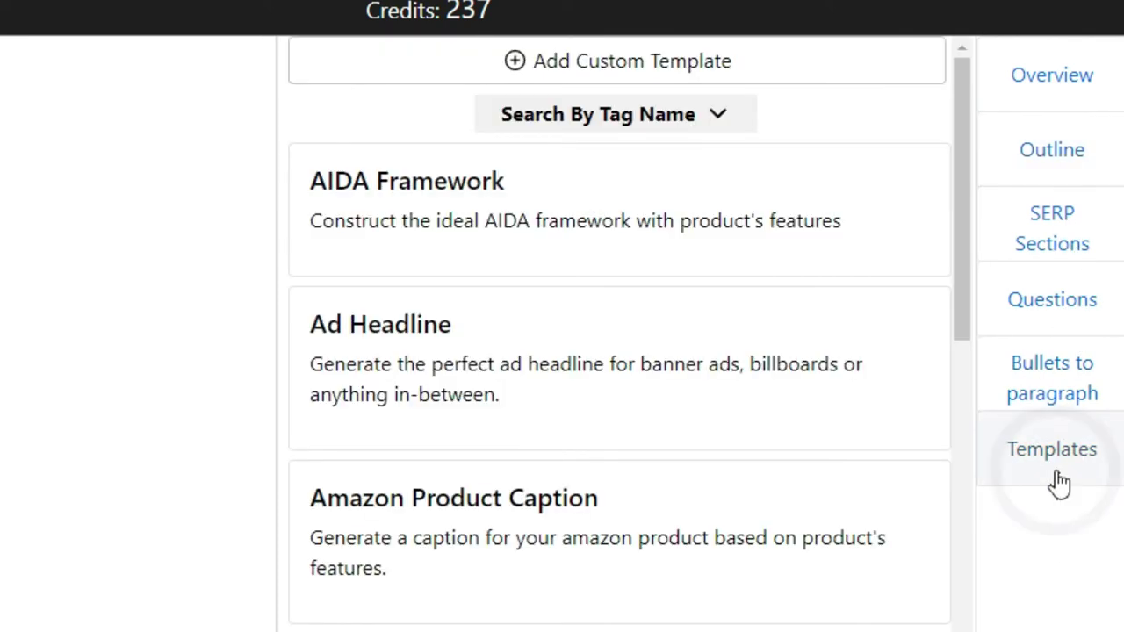
click(623, 67)
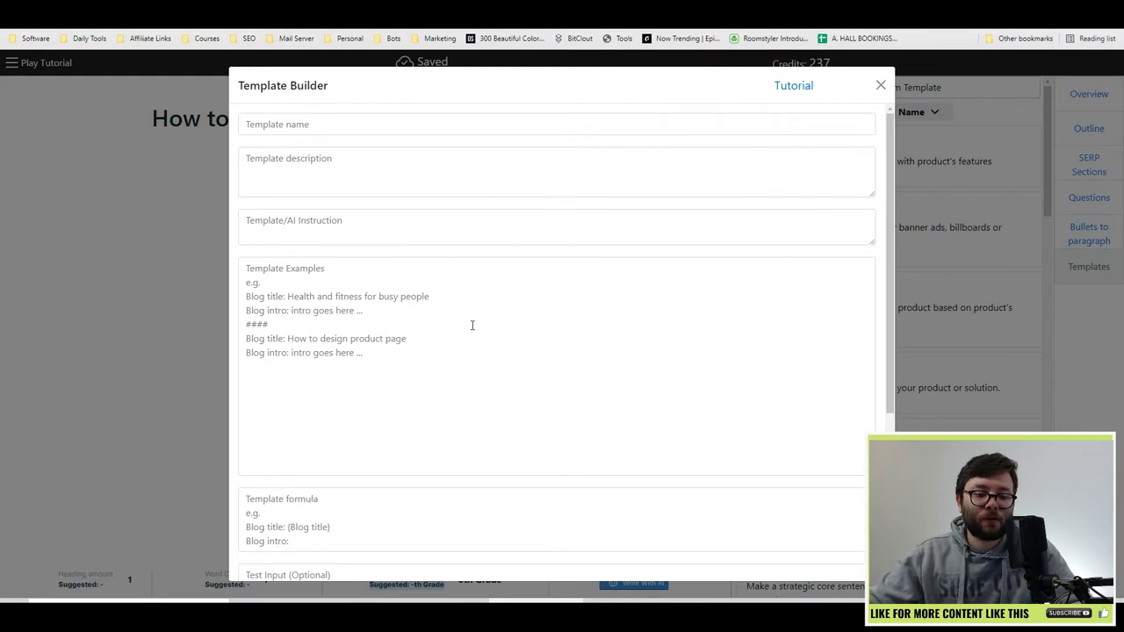
scroll(468, 319, down, 2)
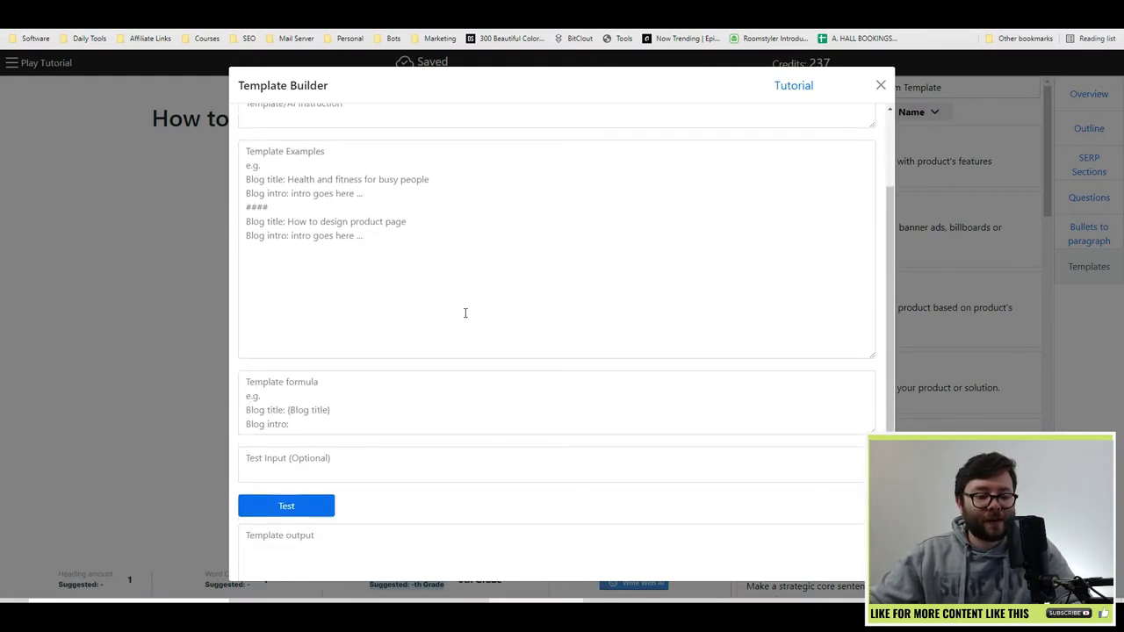
scroll(485, 341, up, 1)
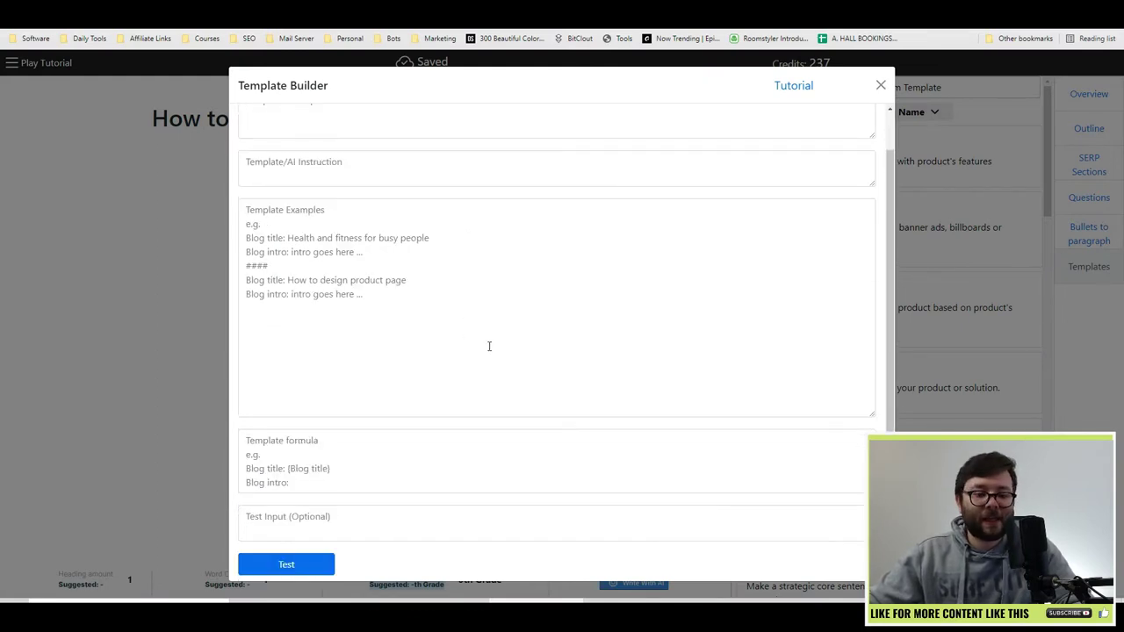
scroll(489, 347, up, 1)
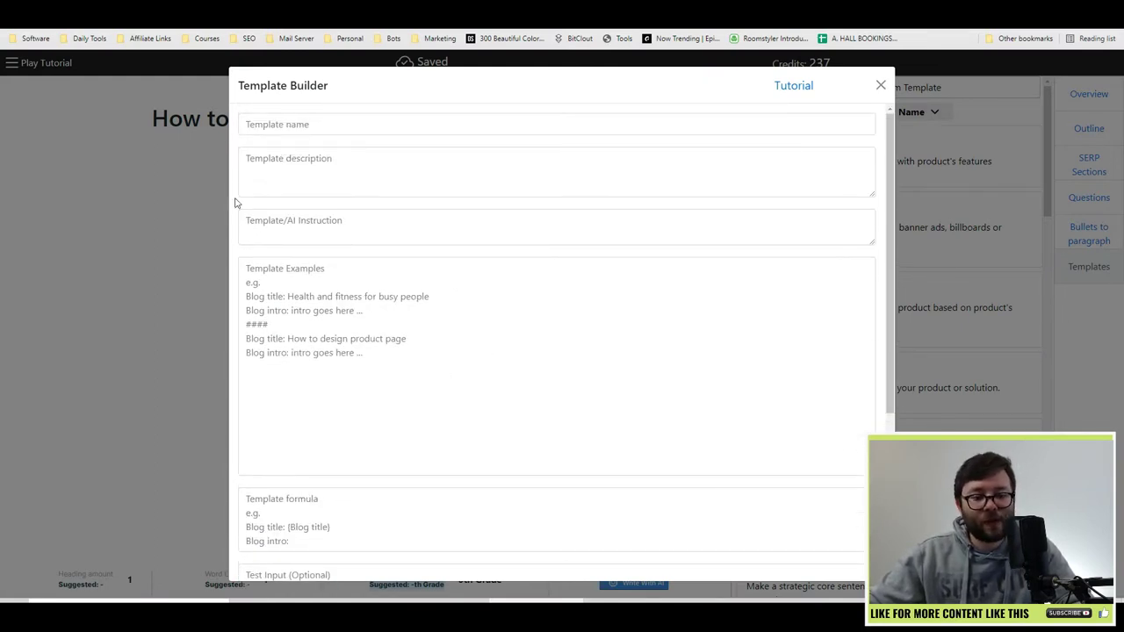
scroll(367, 290, down, 1)
scroll(367, 290, down, 5)
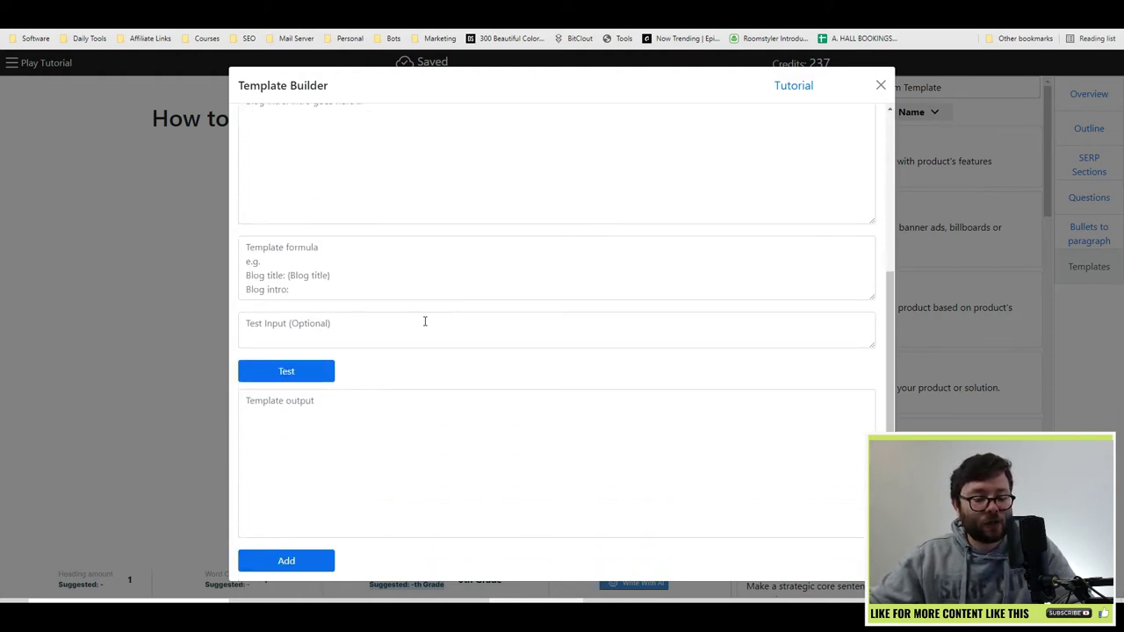
scroll(430, 323, up, 6)
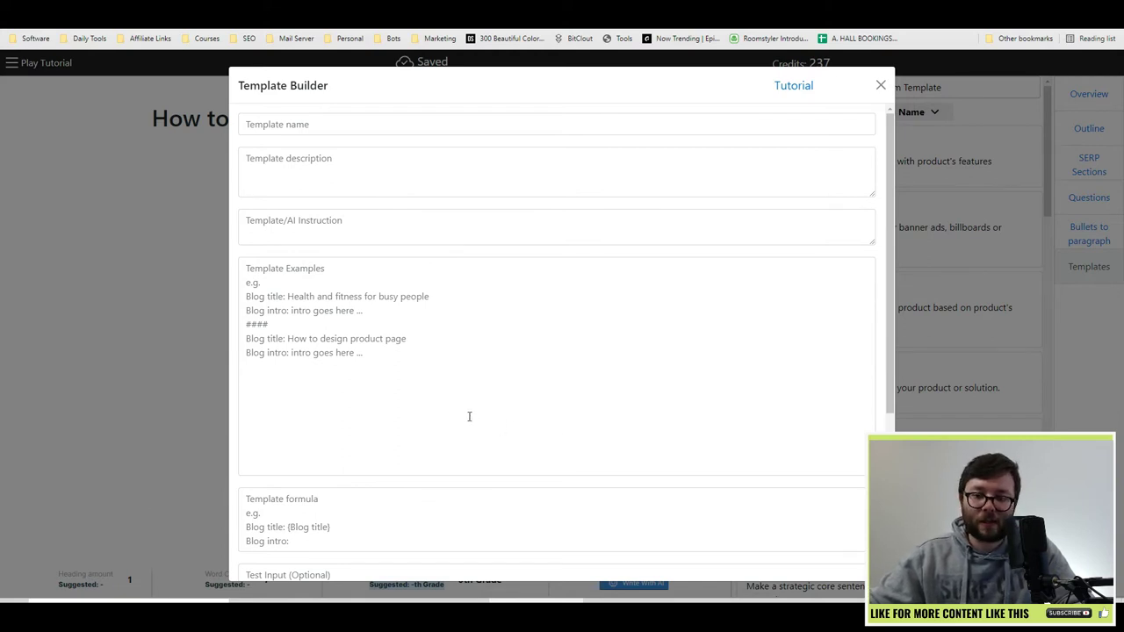
click(802, 87)
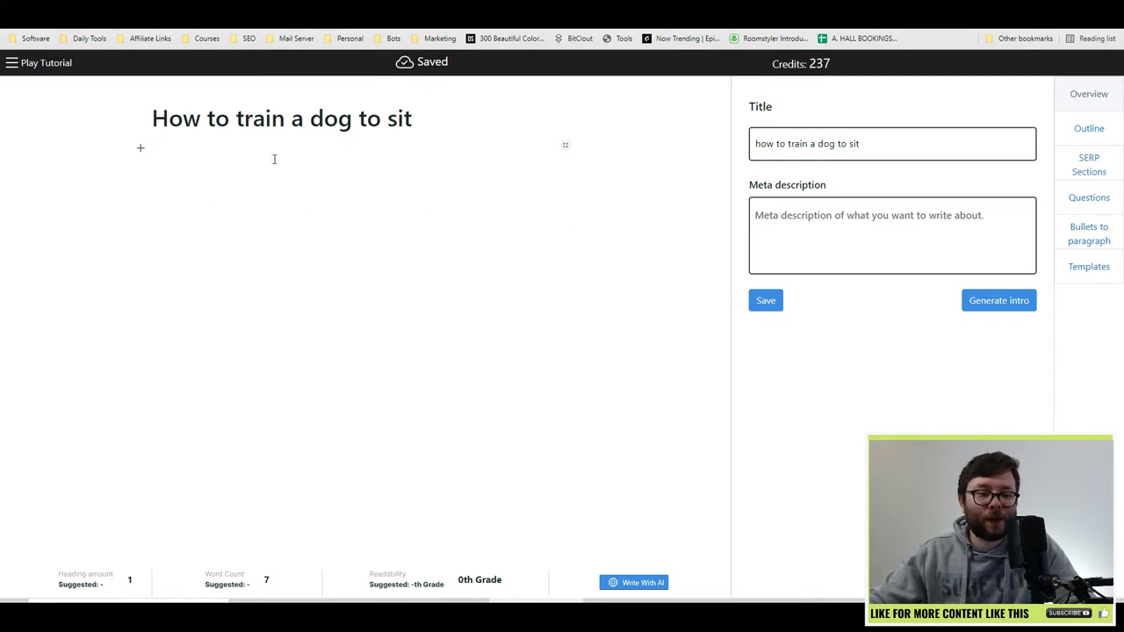
Step: Select the article heading, view its conversion options, and add an empty block below it
triple_click(261, 126)
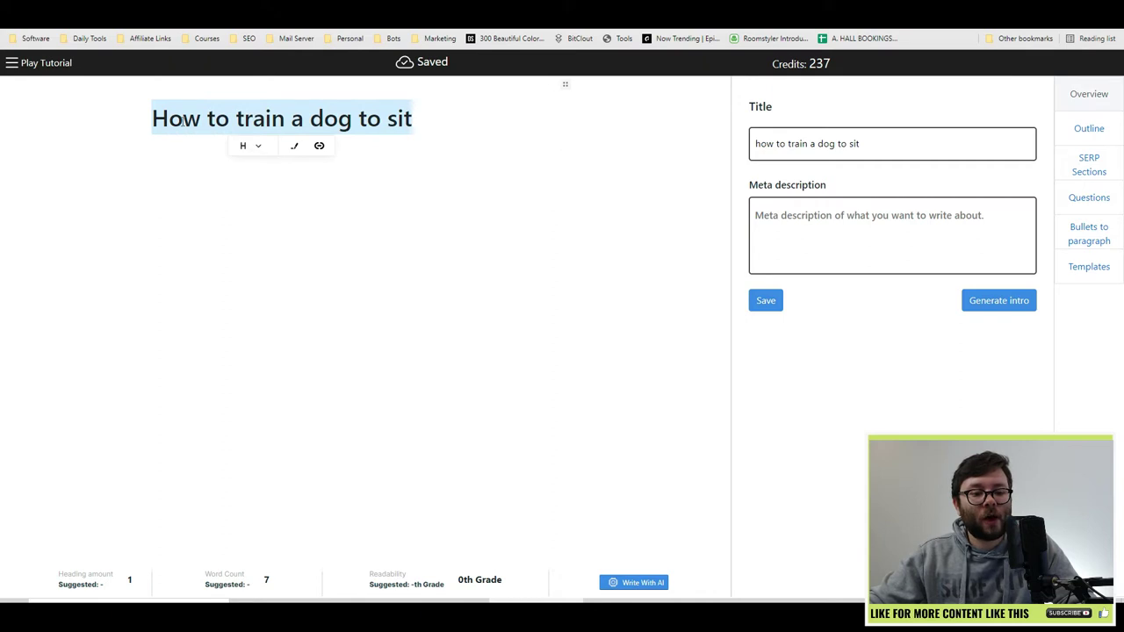
click(258, 147)
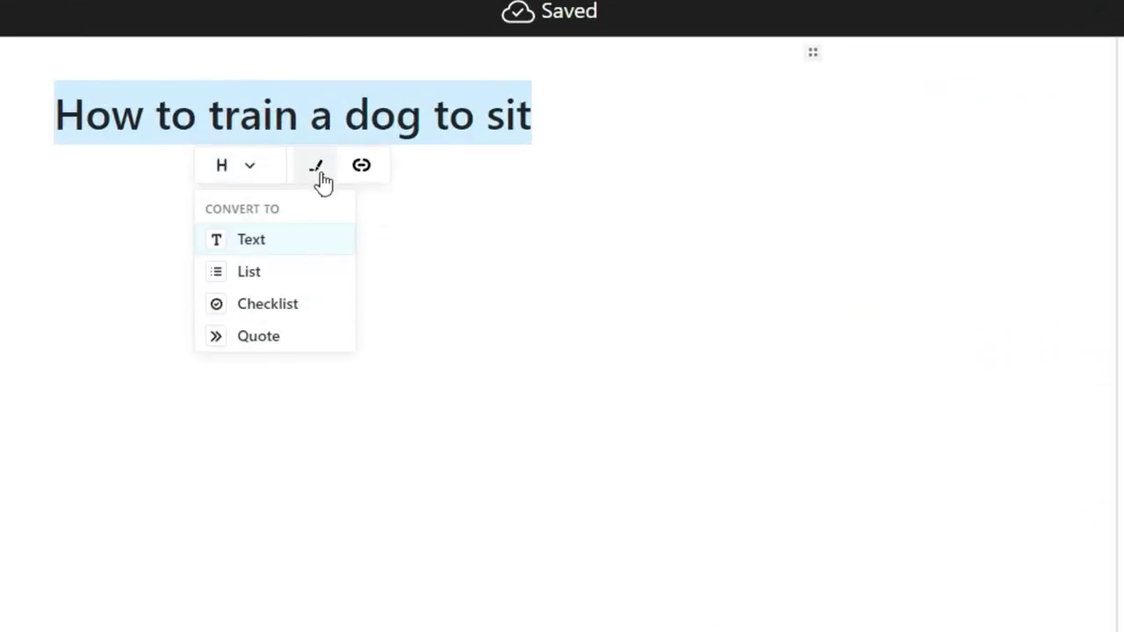
click(711, 120)
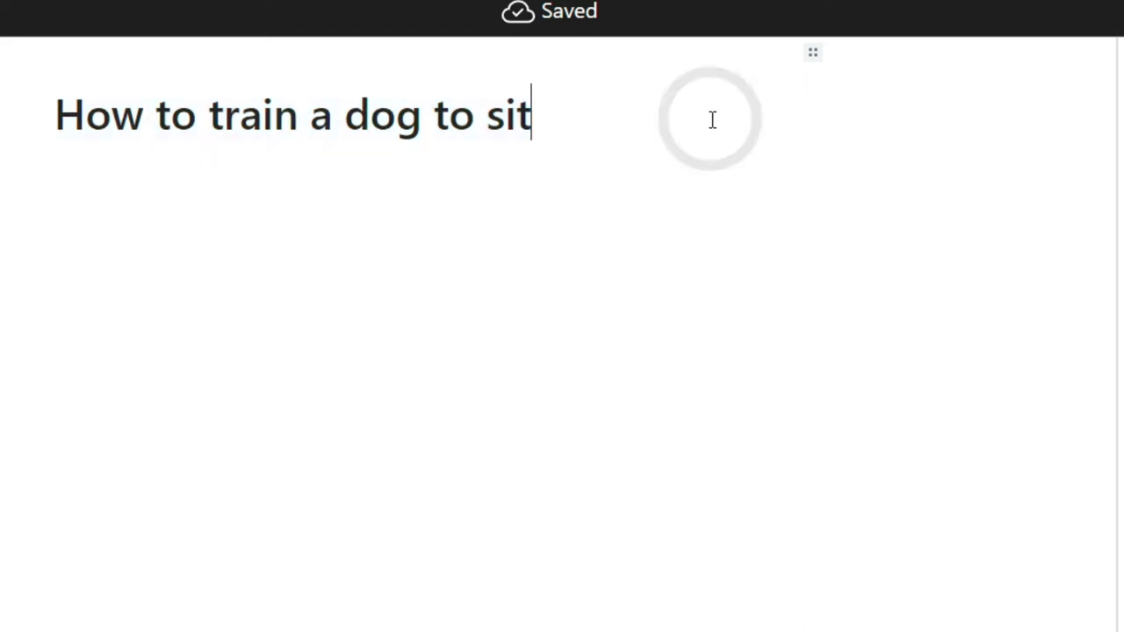
Step: Check the empty block's type choices and move/delete options, then edit the meta description
click(708, 241)
click(35, 168)
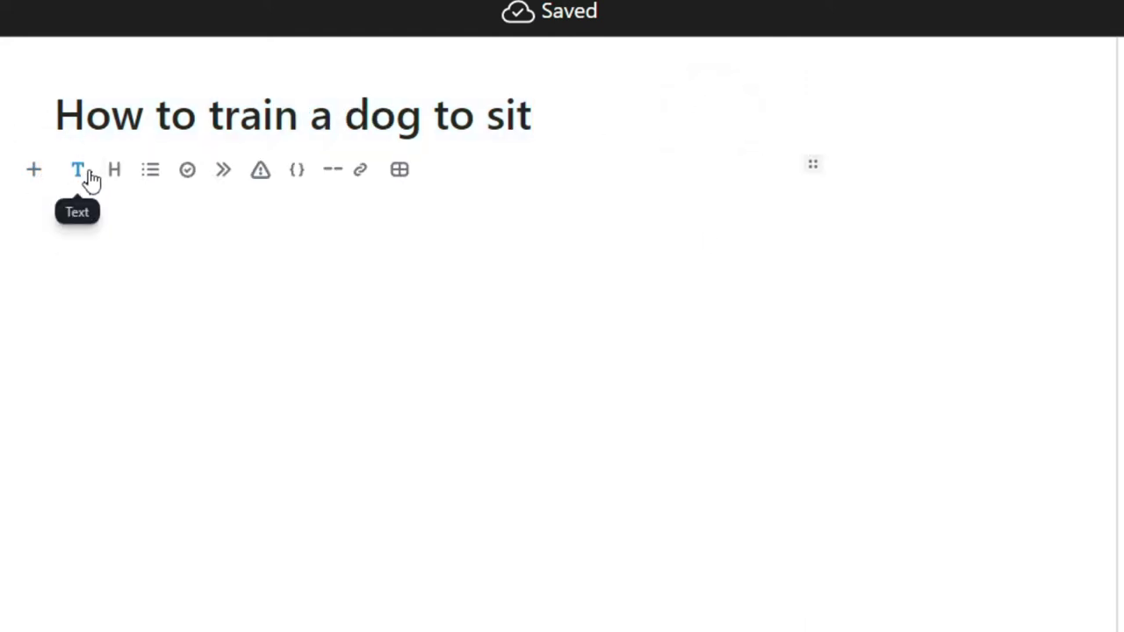
click(71, 218)
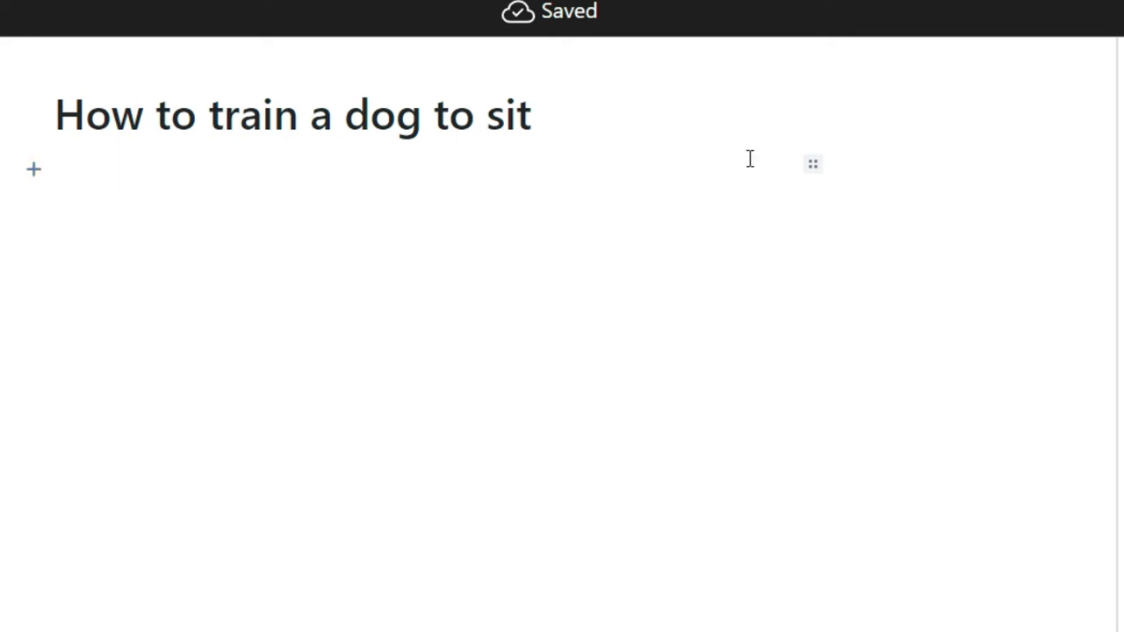
click(33, 170)
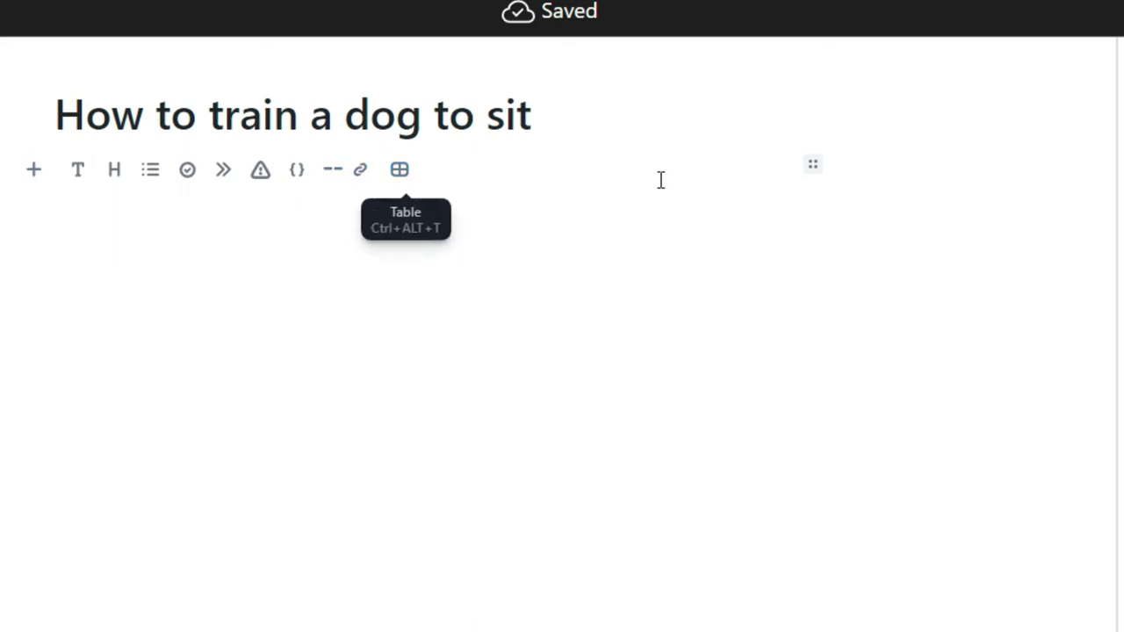
click(829, 206)
click(814, 167)
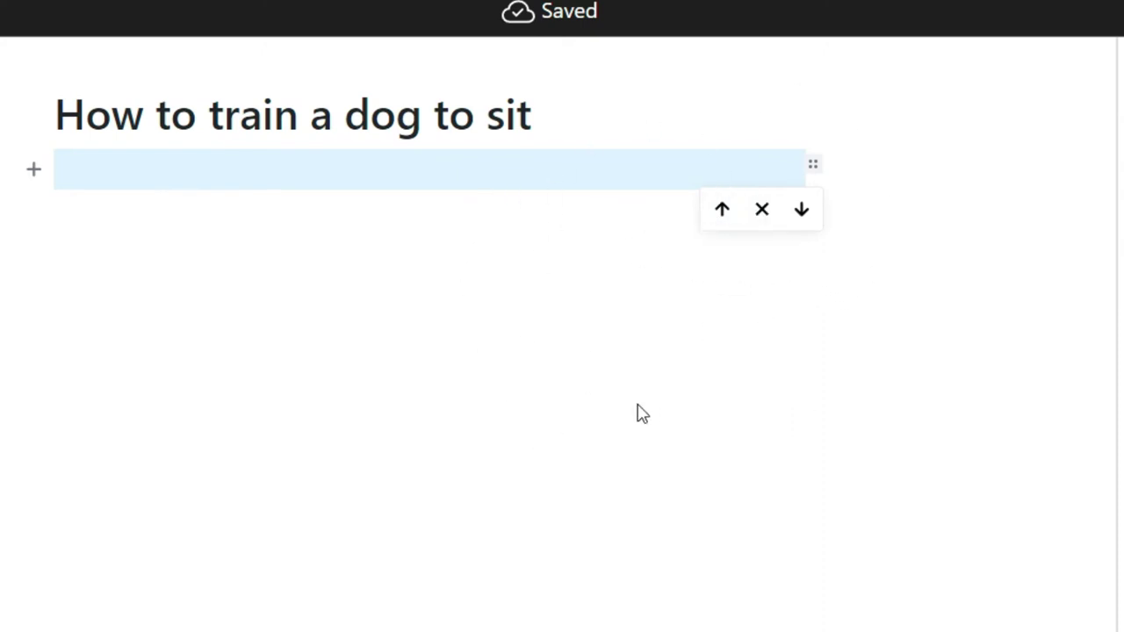
click(870, 204)
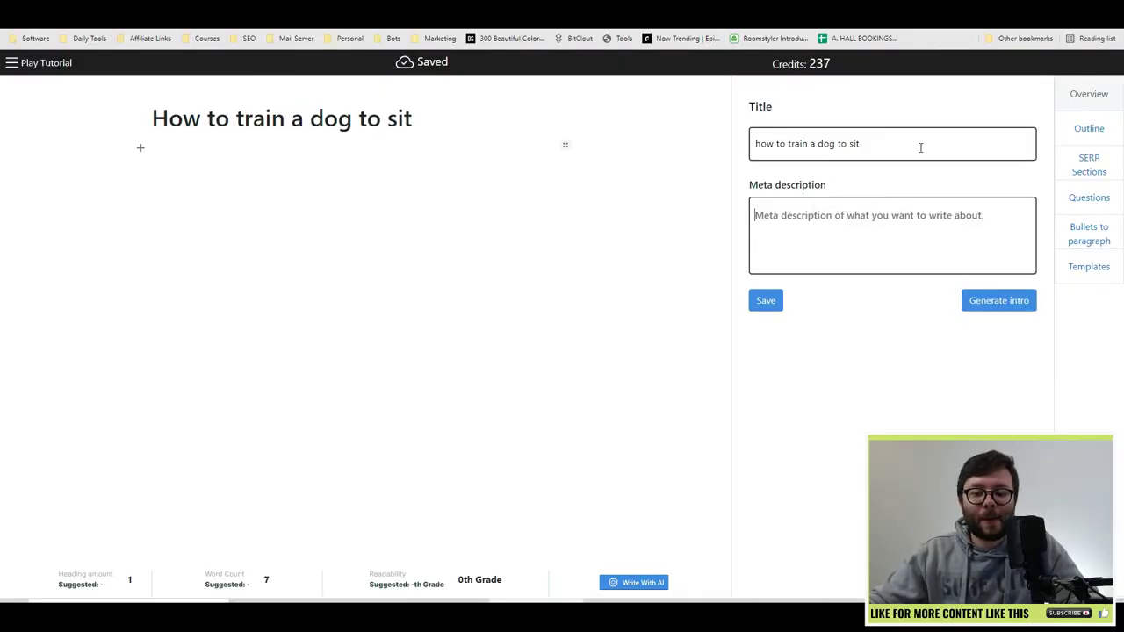
Step: Paste the title into the meta description, save, and generate an intro with Steps 1–3
drag(916, 143, 712, 164)
key(ctrl+c)
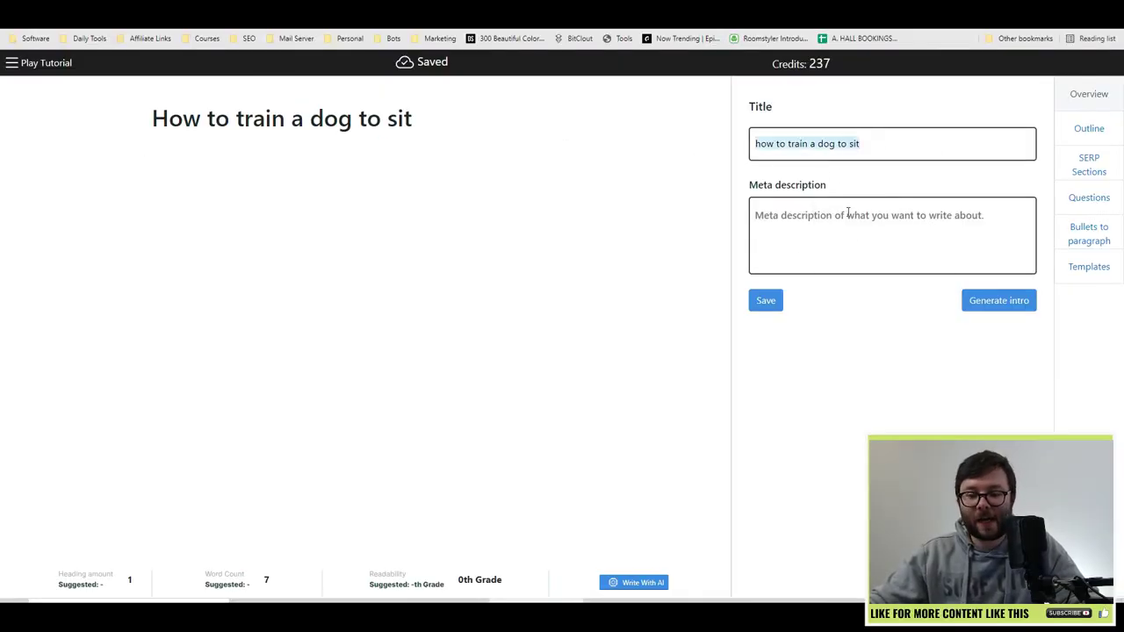
click(847, 213)
key(ctrl+v)
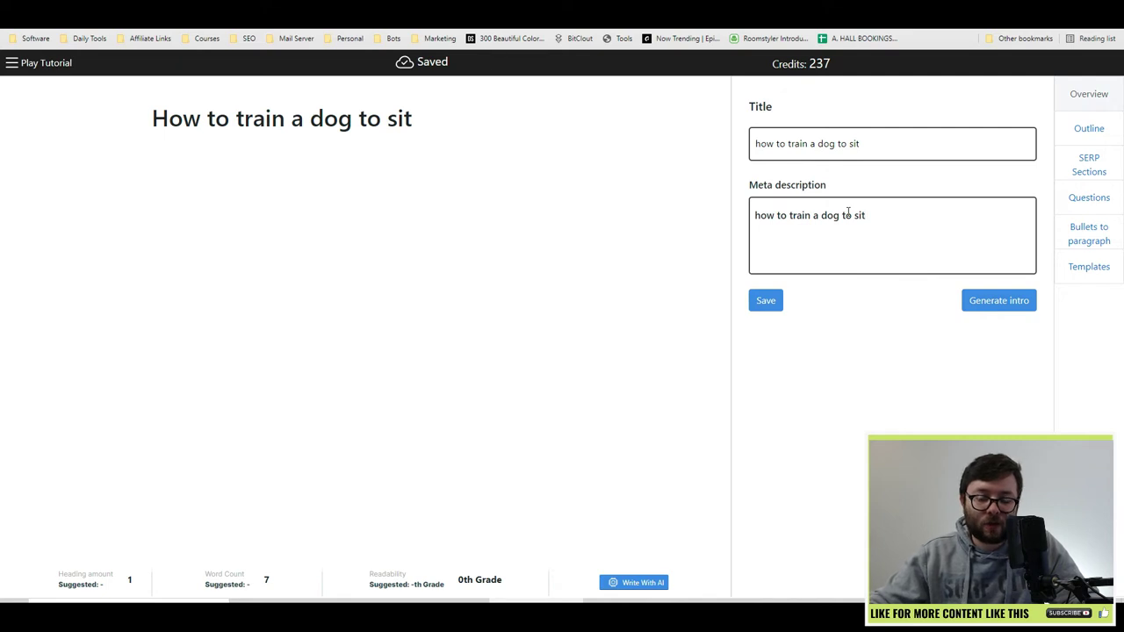
click(759, 305)
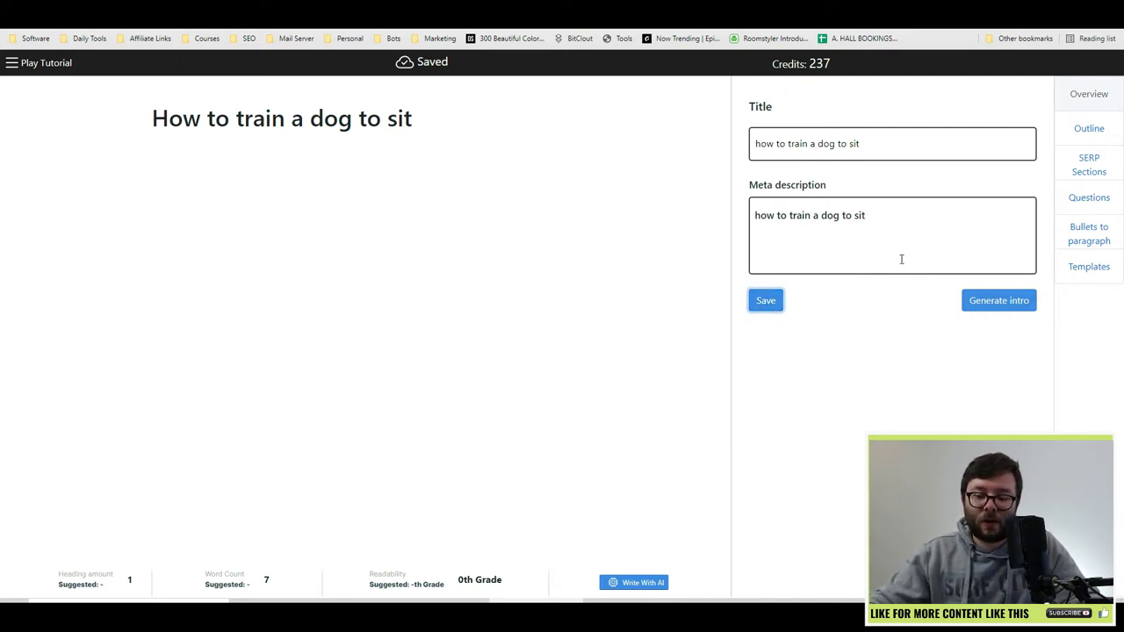
click(1012, 316)
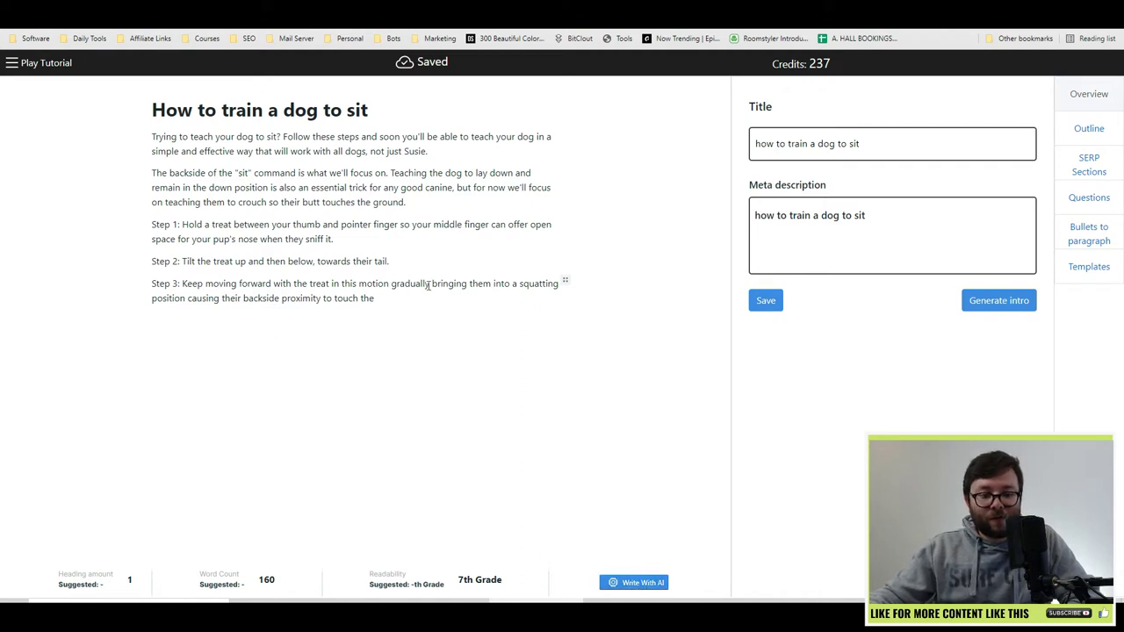
Step: Let AI write Steps 4–5 and a closing paragraph, then bold the Step labels
click(634, 582)
drag(160, 320, 201, 318)
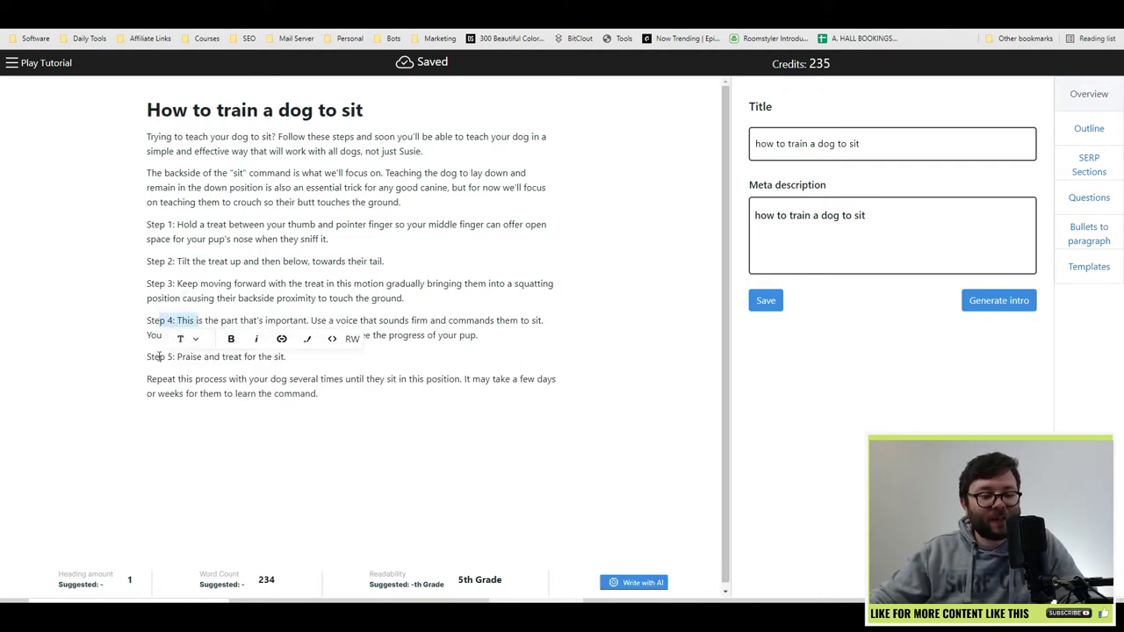
click(317, 357)
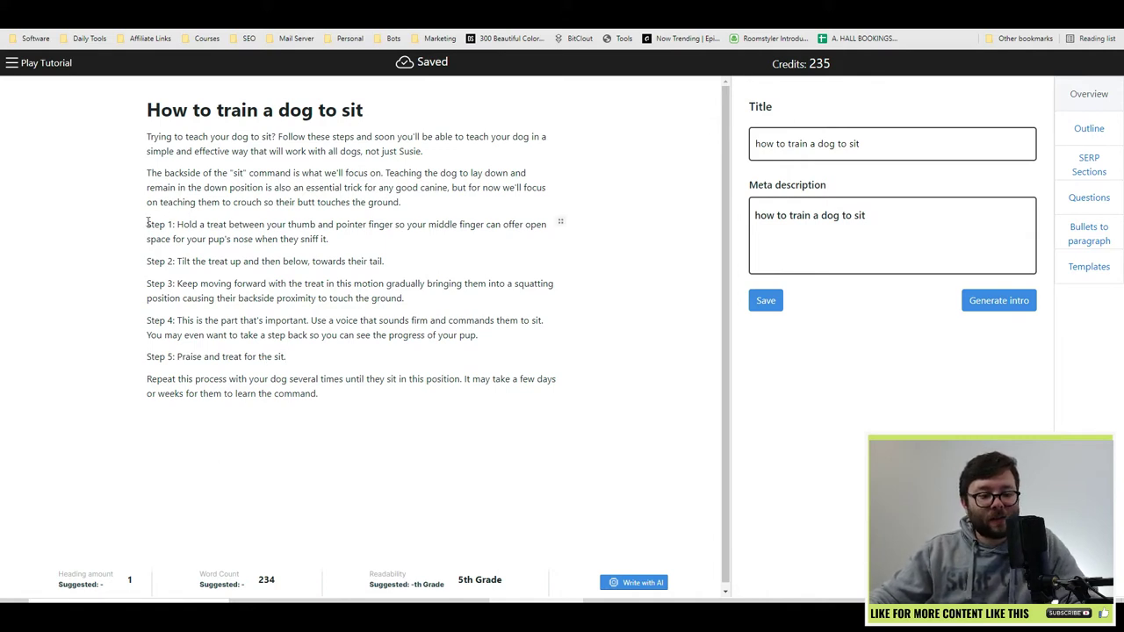
drag(148, 224, 175, 225)
key(ctrl+b)
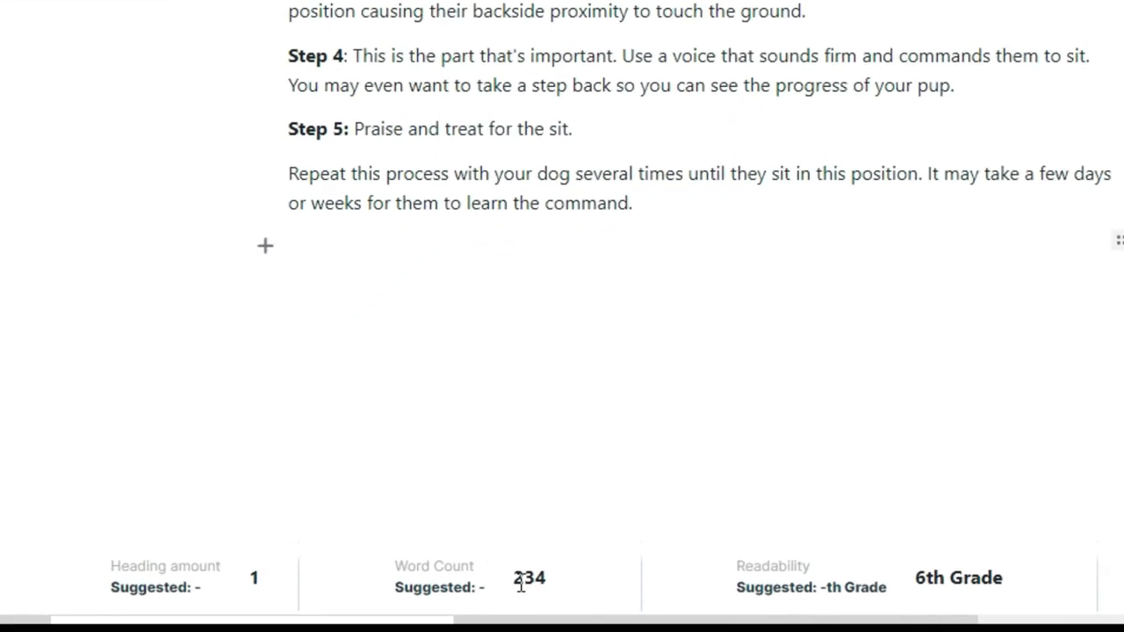
Step: Point out the 234-word count and the 6th Grade readability score
click(261, 582)
double_click(520, 581)
double_click(920, 577)
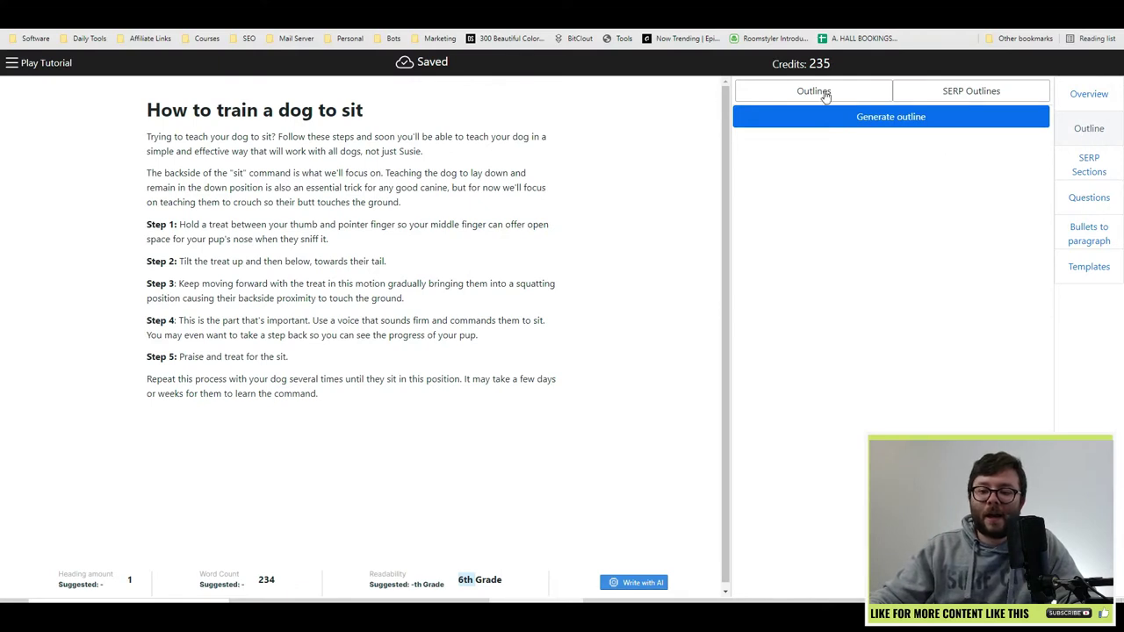
Step: Generate an AI outline and select the inserted Getting Started heading
click(826, 93)
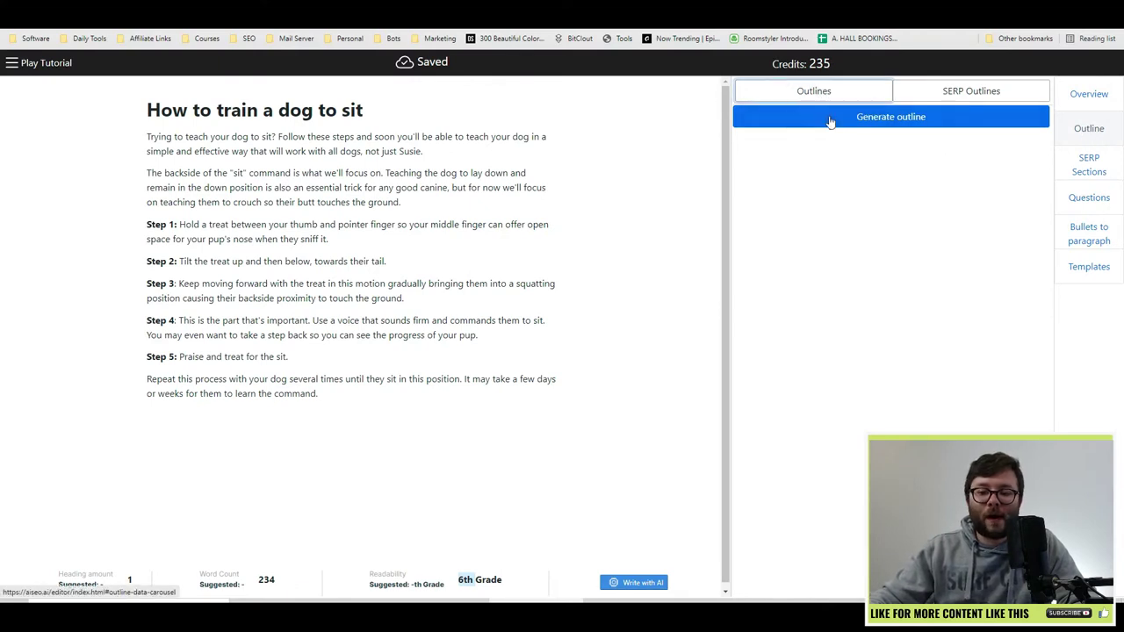
click(887, 122)
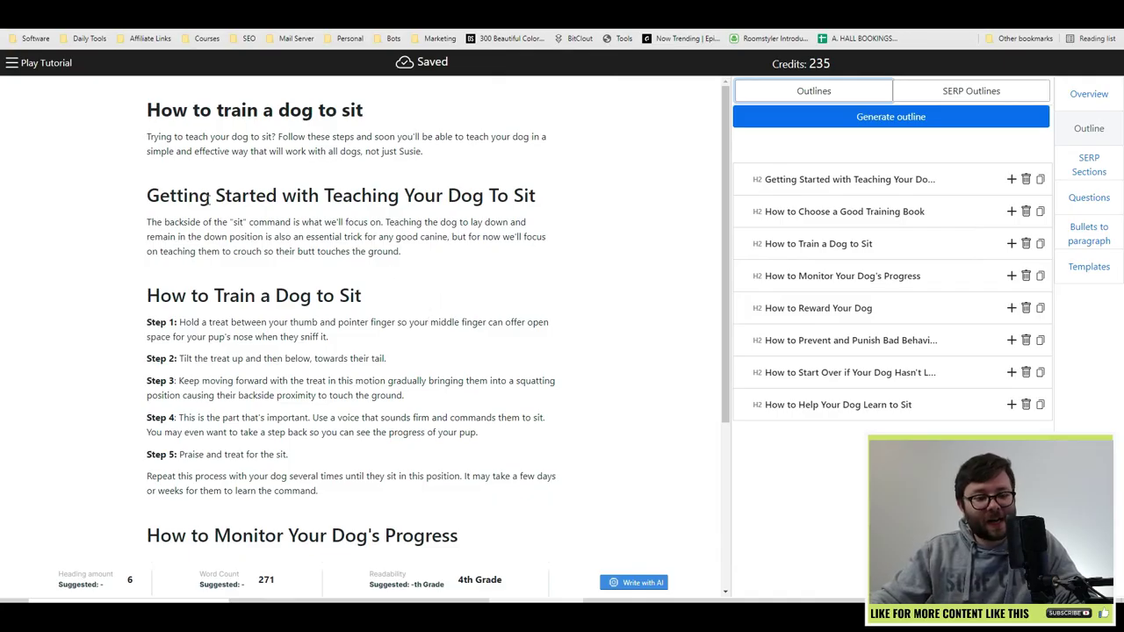
drag(156, 199, 536, 197)
click(166, 187)
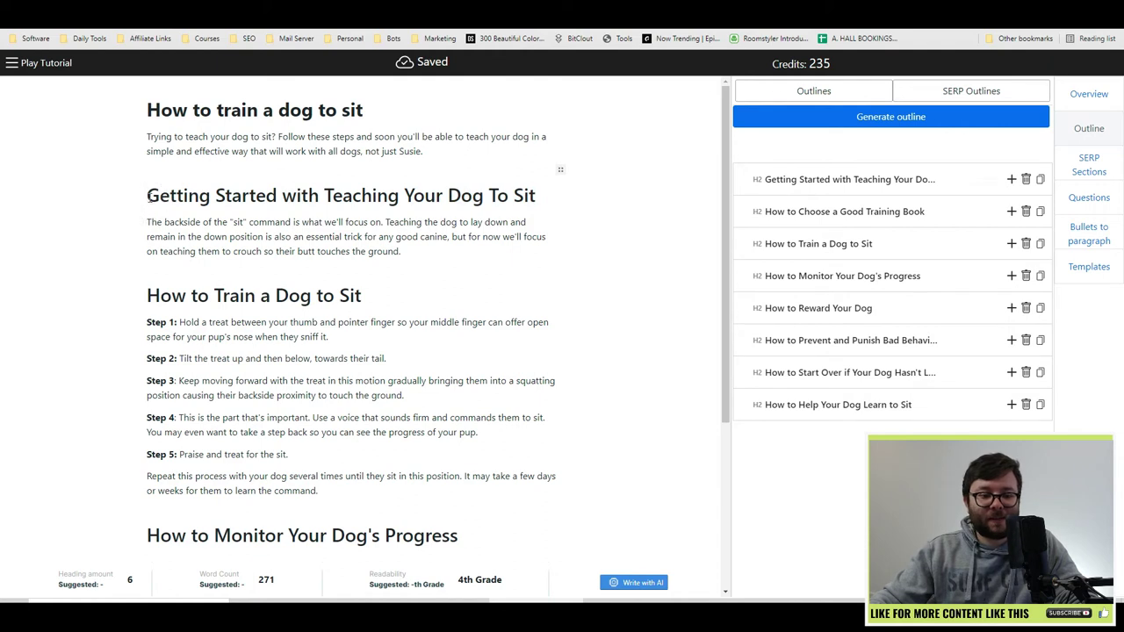
drag(148, 195, 602, 167)
Step: Review the other inserted headings such as Start Over, and check SERP Outlines before returning
scroll(340, 275, down, 1)
drag(362, 233, 213, 233)
scroll(213, 234, down, 2)
scroll(256, 364, down, 1)
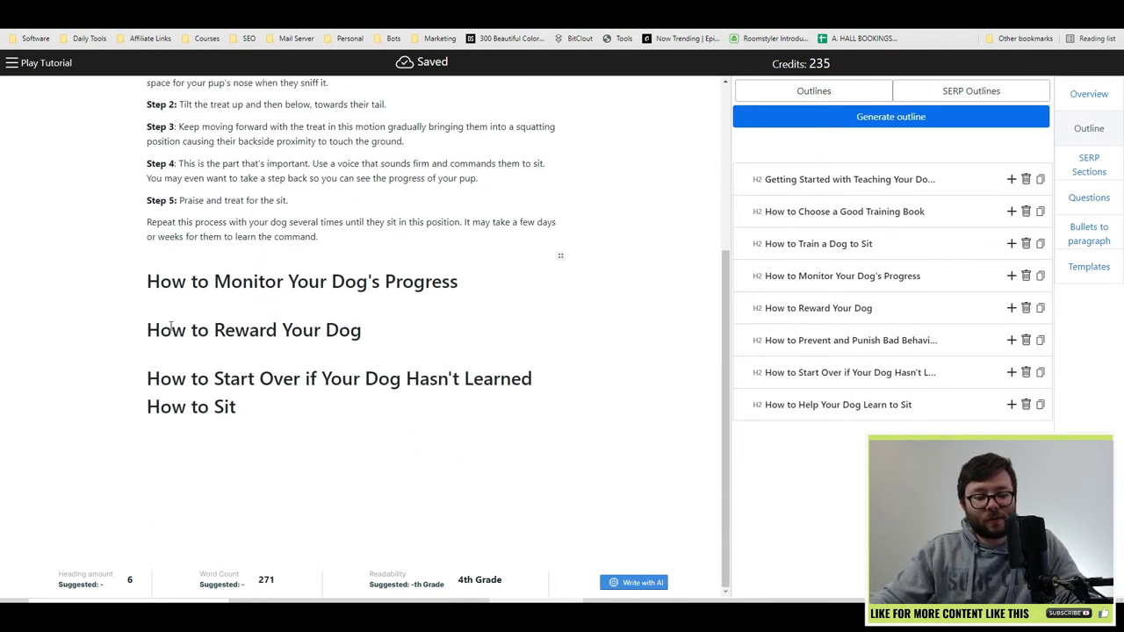
drag(281, 330, 173, 331)
click(256, 388)
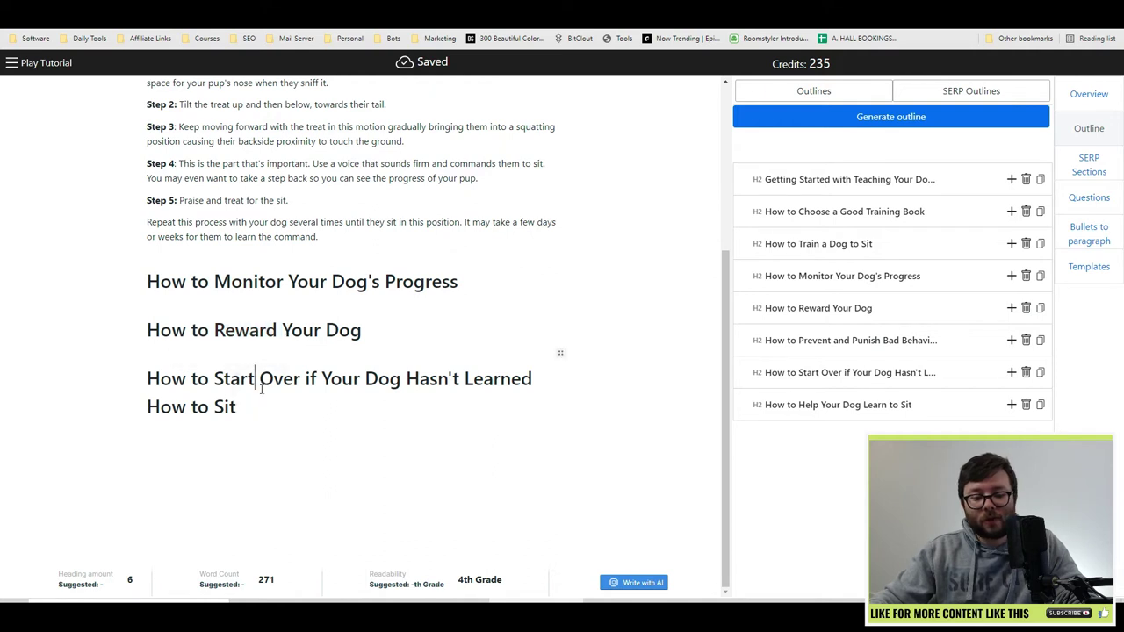
scroll(253, 393, up, 1)
scroll(254, 394, up, 1)
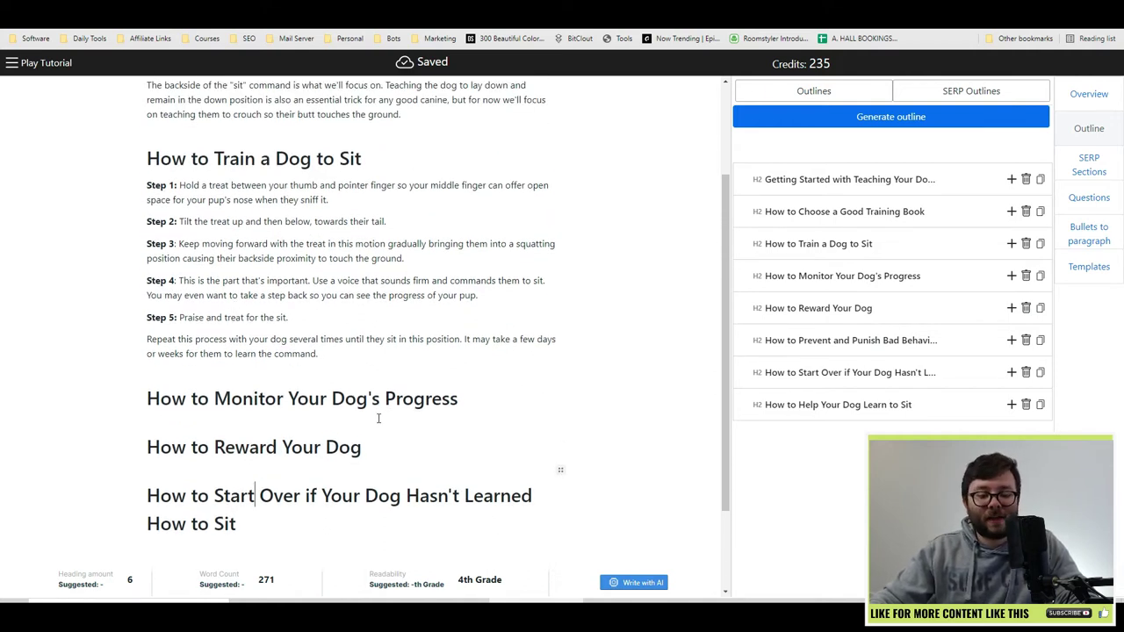
scroll(263, 334, down, 2)
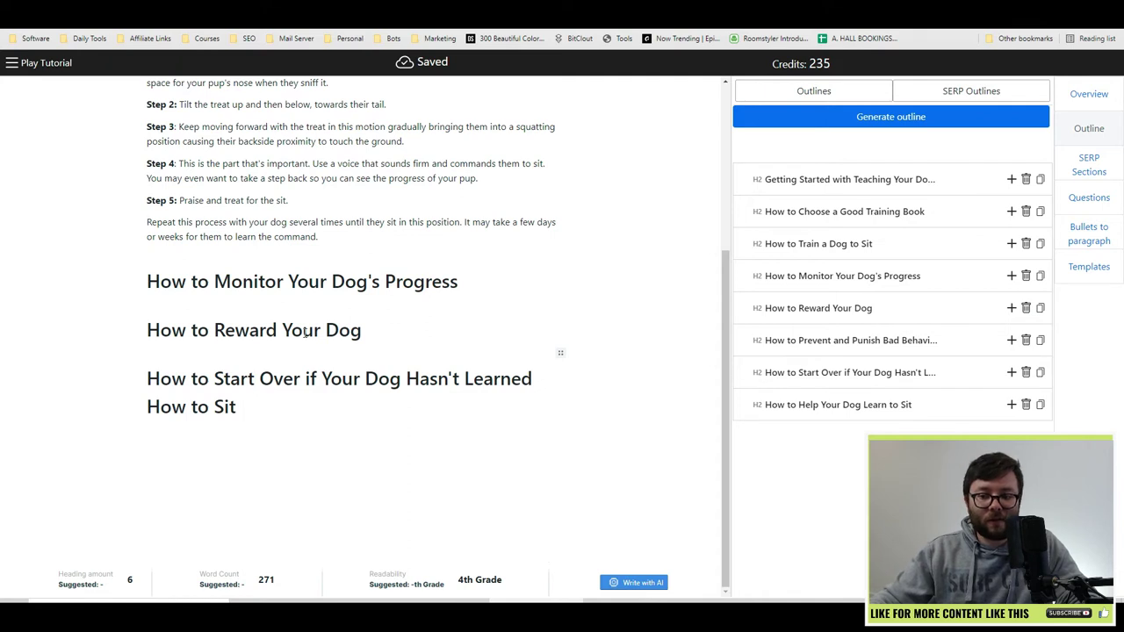
click(978, 102)
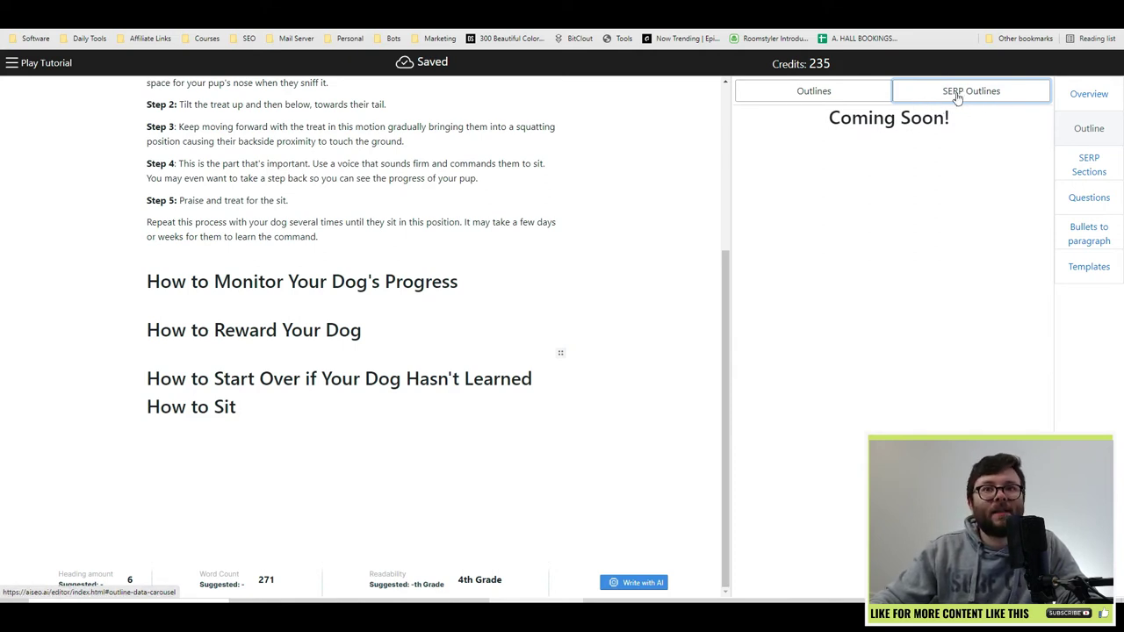
click(813, 91)
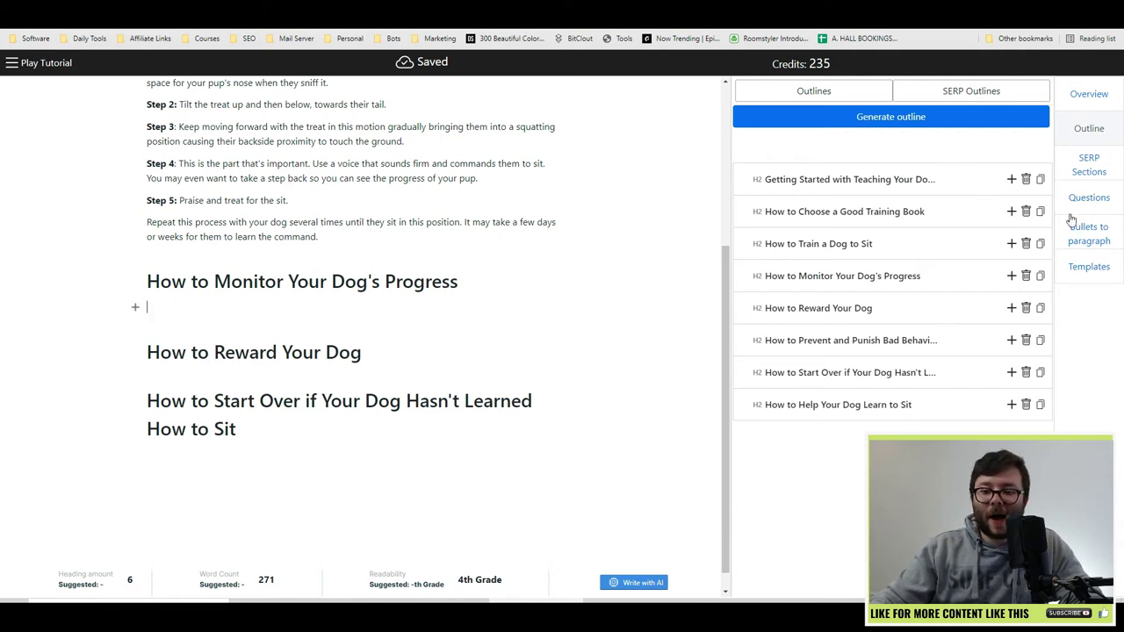
Step: Generate a Paragraph long Answer for 'How to Monitor Your Dog's Progress?'
click(1089, 276)
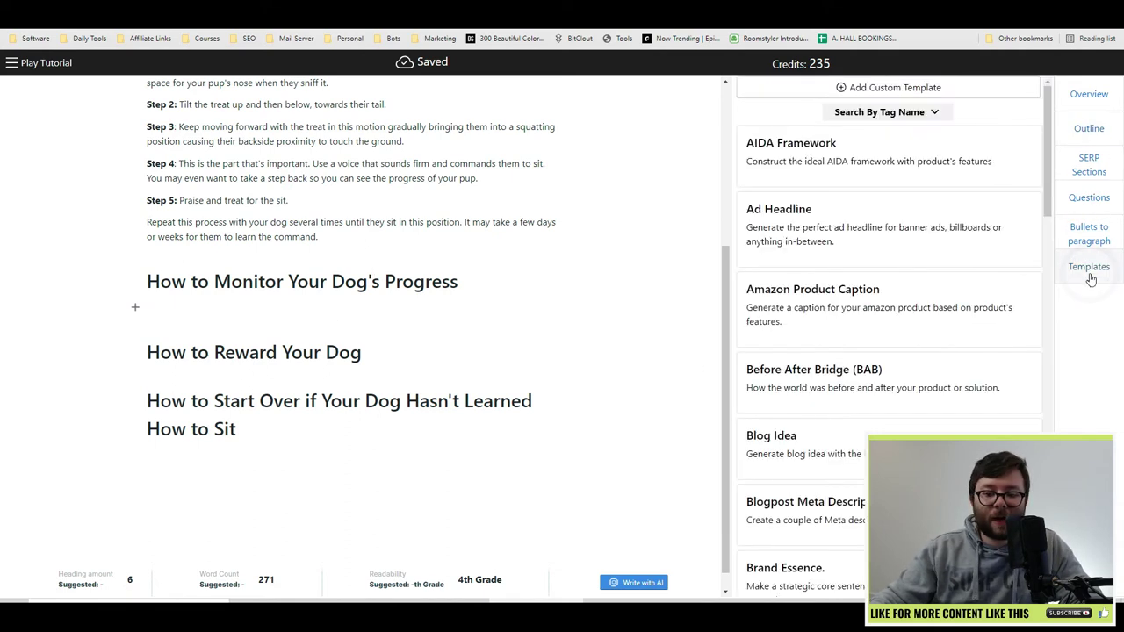
scroll(823, 410, down, 10)
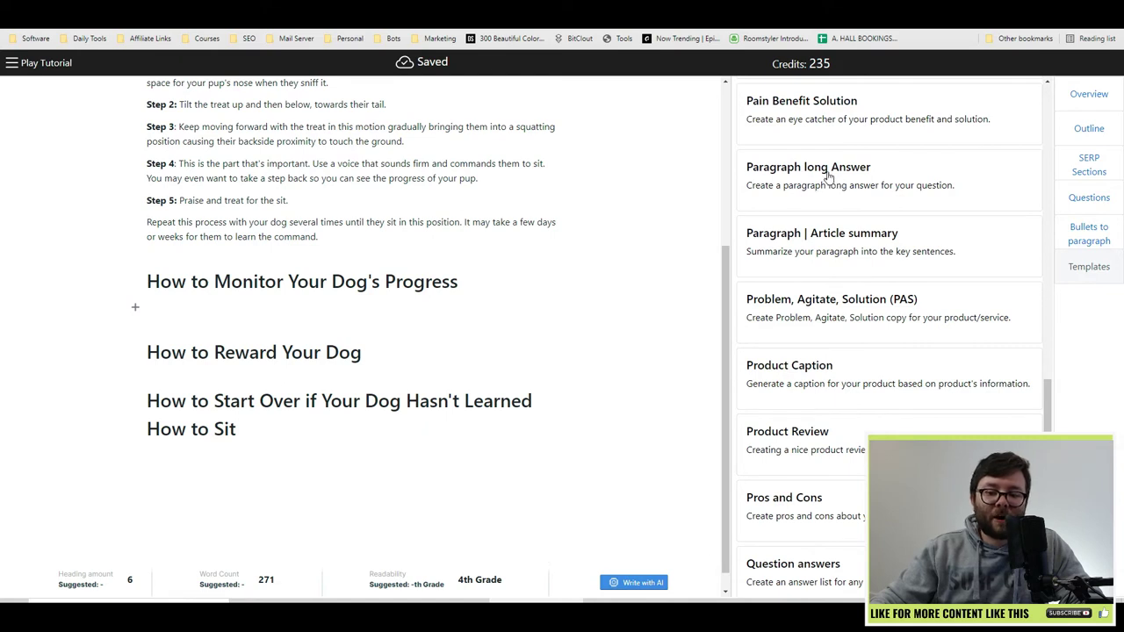
click(828, 176)
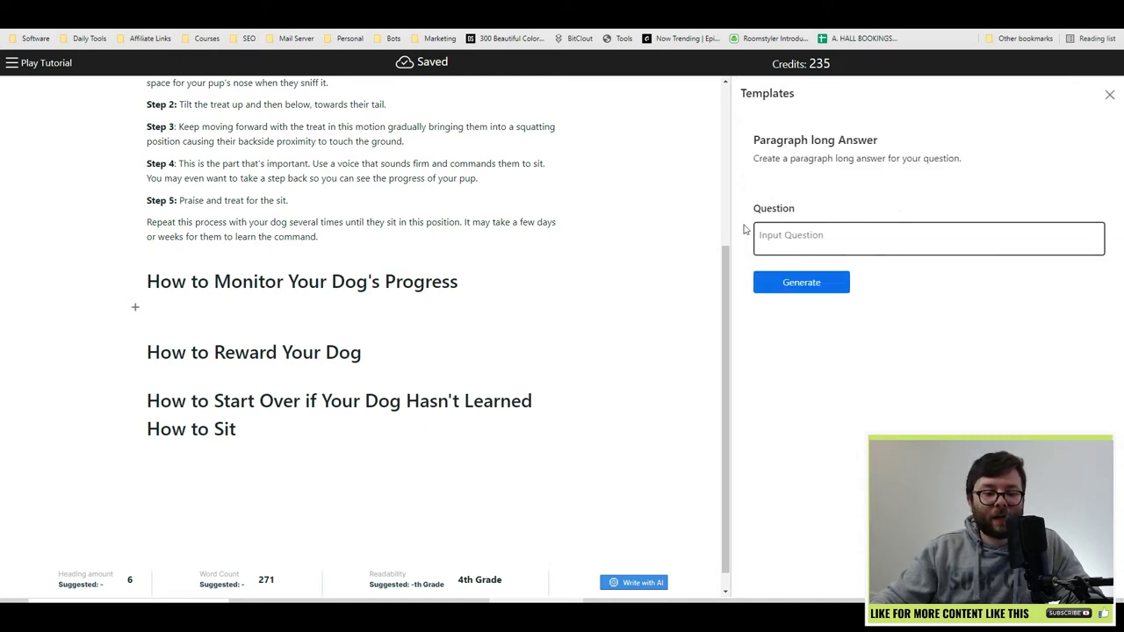
triple_click(351, 275)
key(ctrl+c)
click(895, 230)
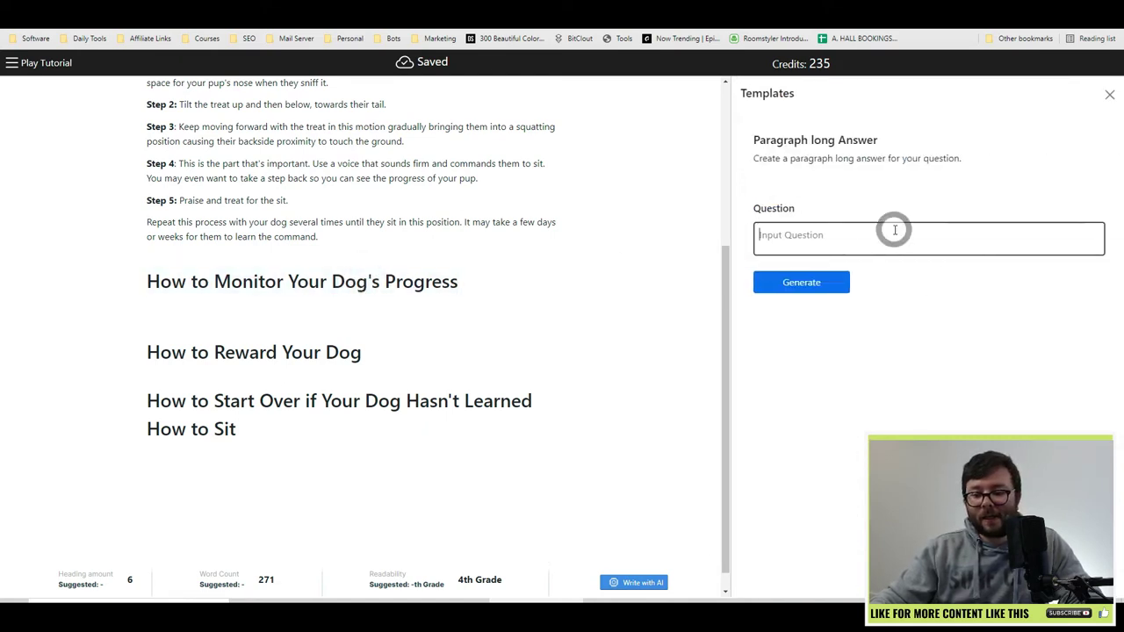
key(ctrl+v)
text(?)
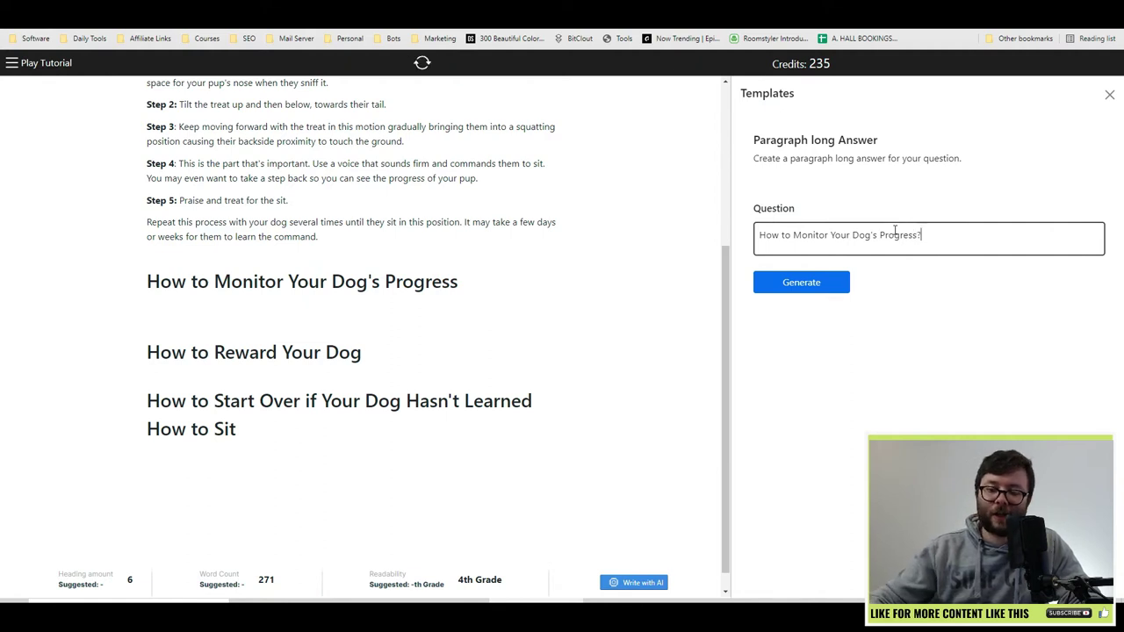
click(827, 283)
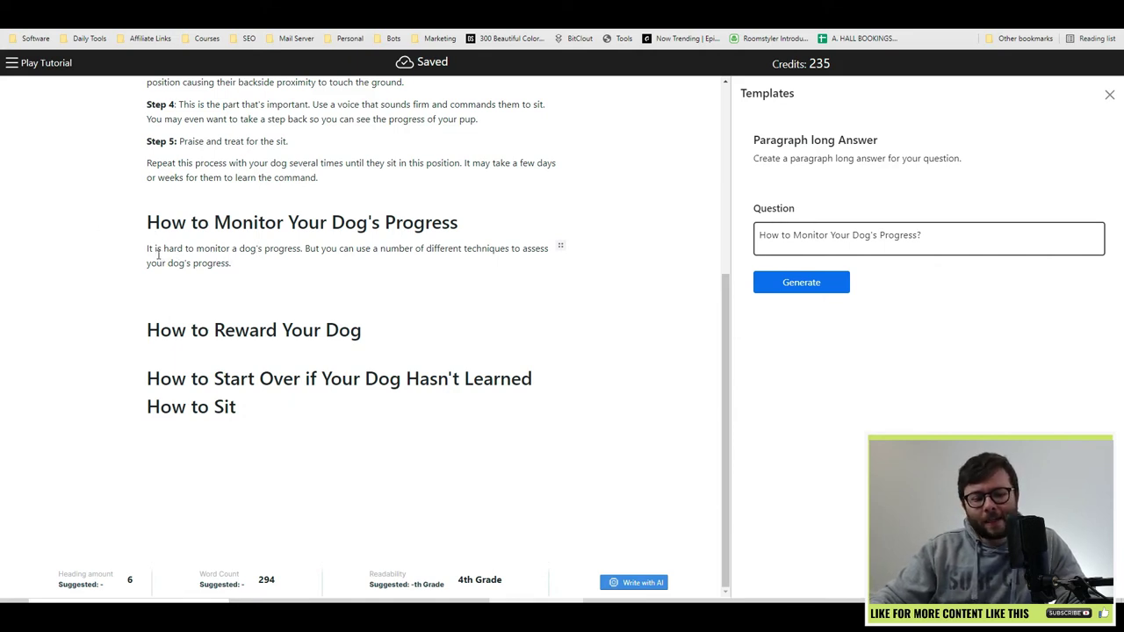
Step: Extend the monitoring section with more AI-written text
drag(157, 249, 427, 267)
click(514, 264)
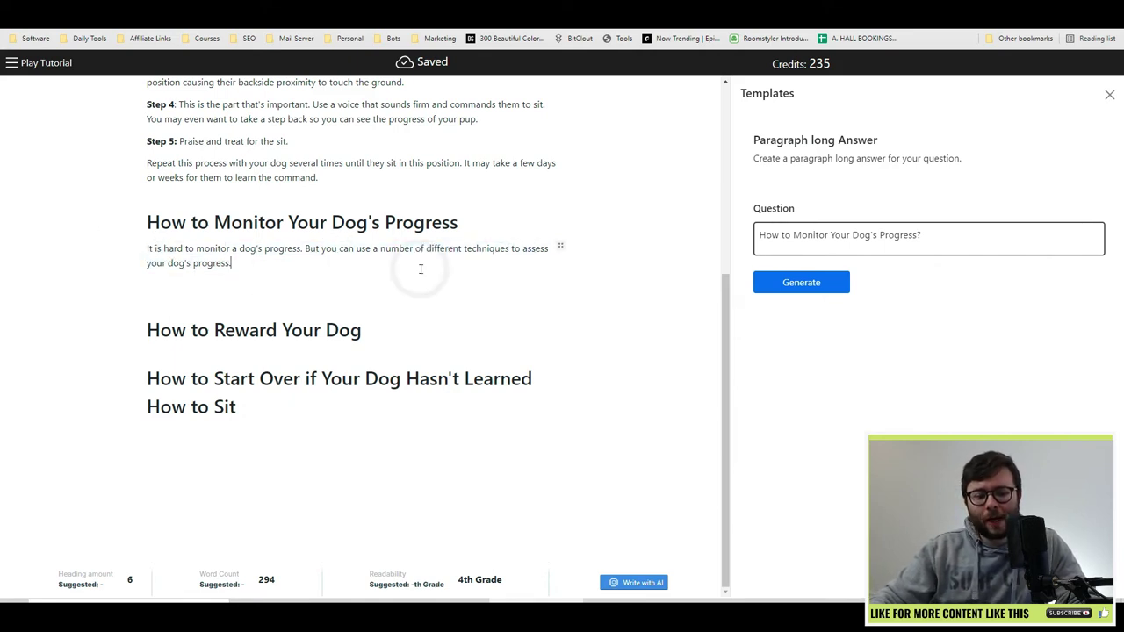
click(648, 584)
click(253, 335)
Step: Generate a paragraph answering 'How to Reward Your Dog?'
drag(151, 224, 466, 206)
click(282, 367)
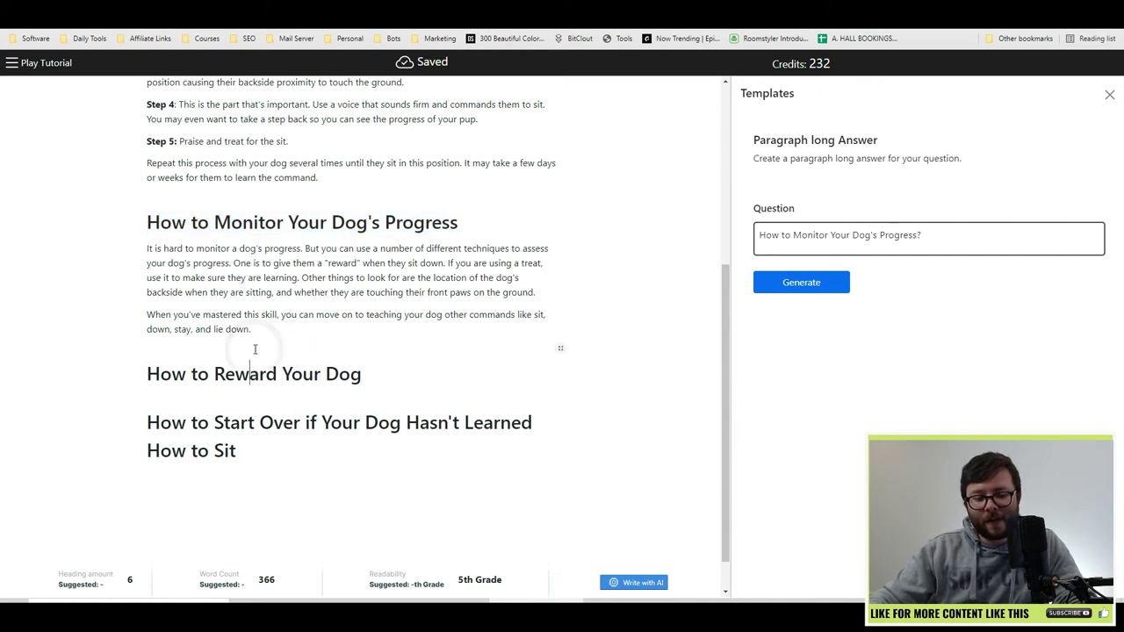
triple_click(281, 375)
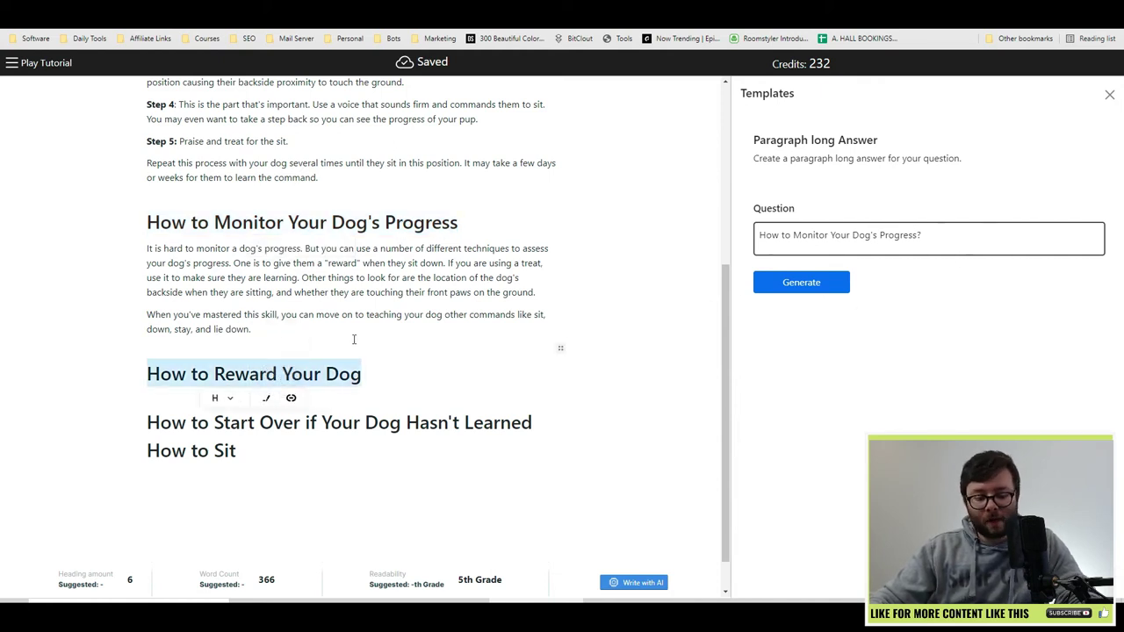
click(547, 251)
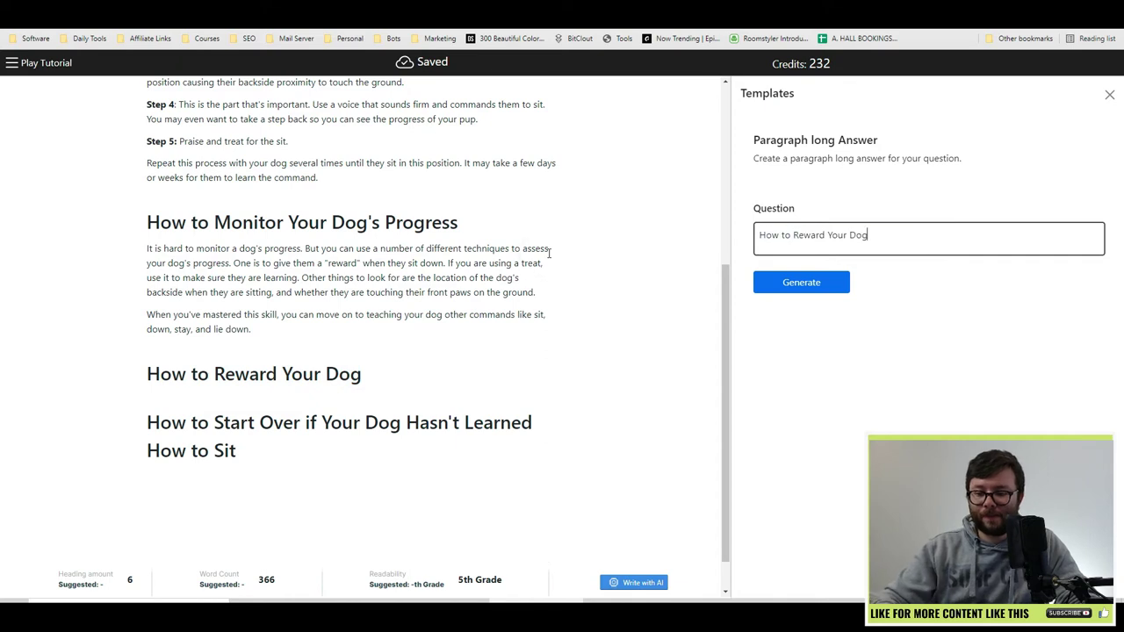
text(?)
click(822, 290)
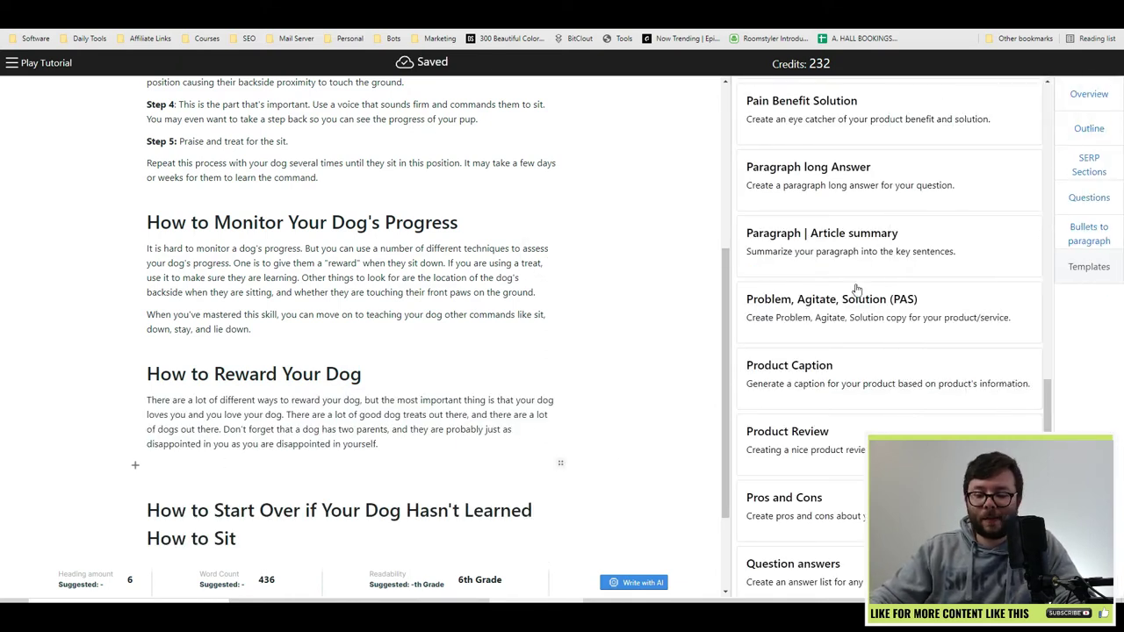
Step: Insert a six-item list from the Question answers template using 'list of dog rewards for training'
scroll(769, 330, down, 4)
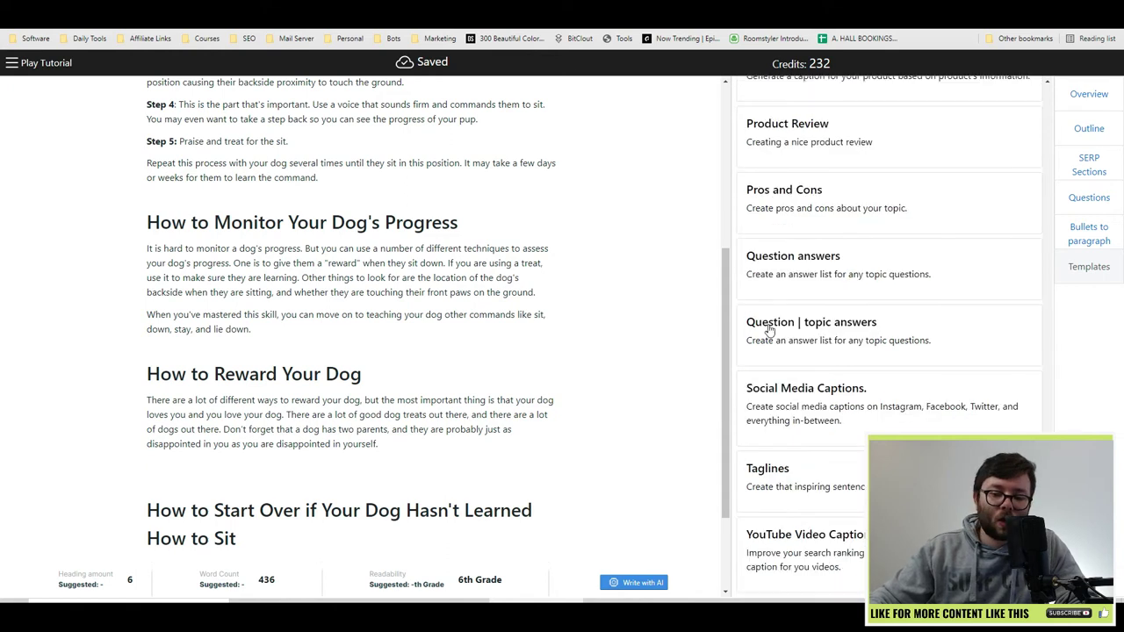
click(813, 275)
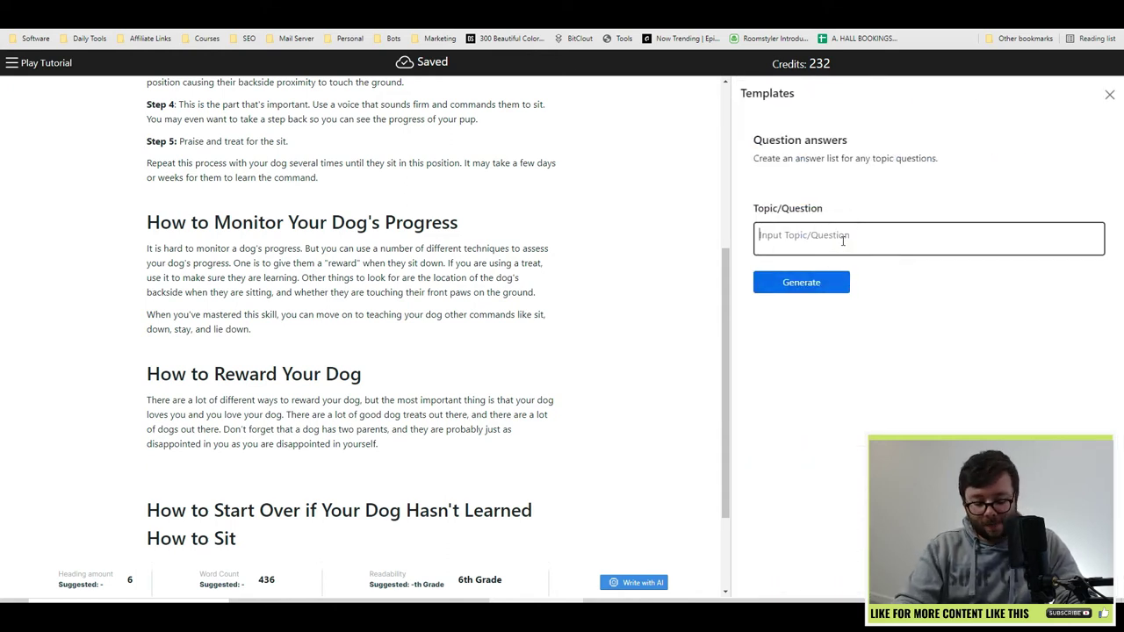
text(list of dog rew)
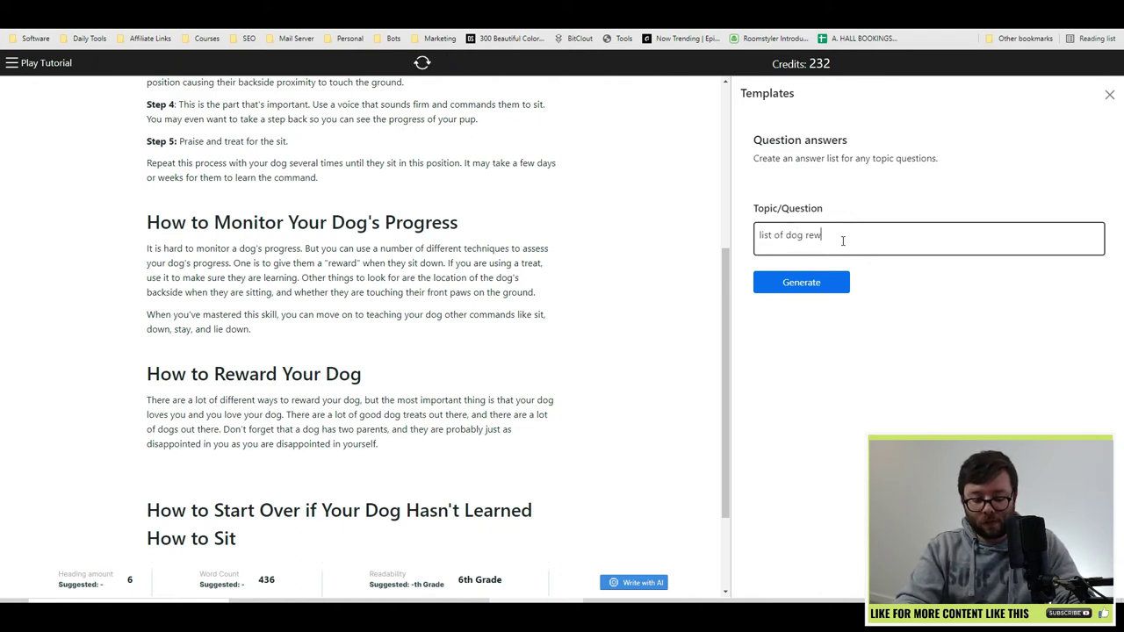
text(ards for training)
key(Return)
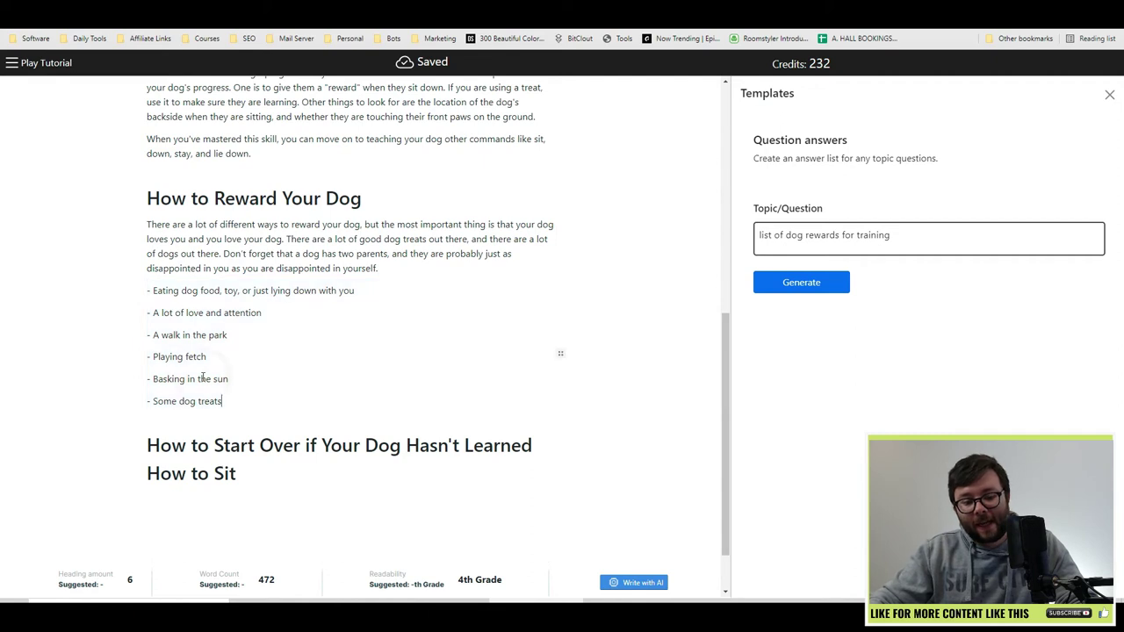
scroll(395, 353, down, 1)
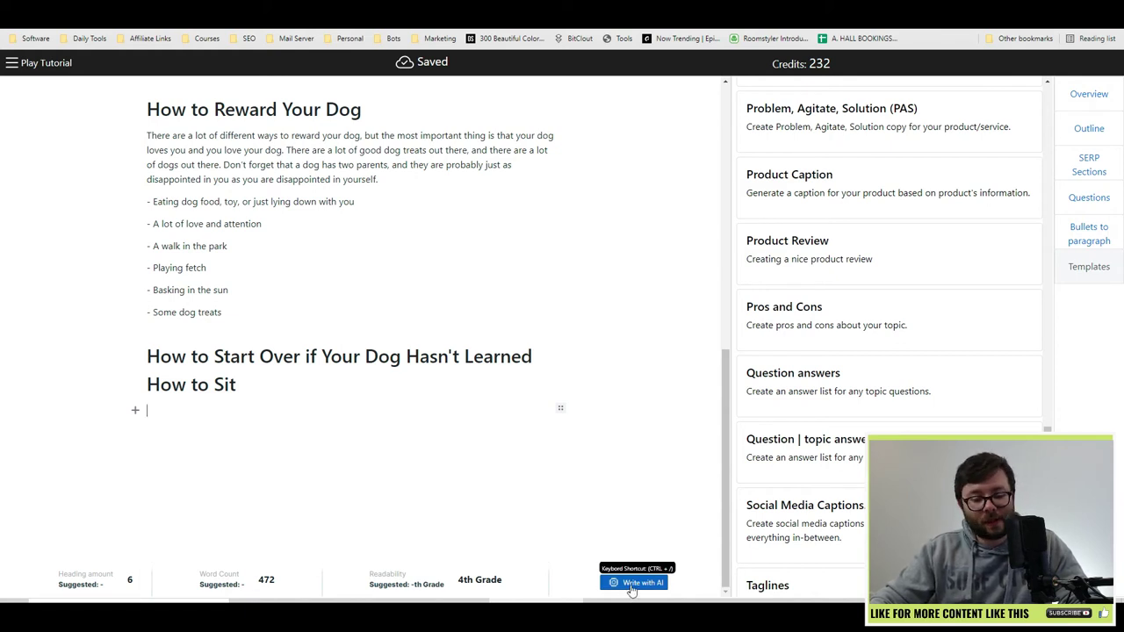
Step: Add an intro sentence about restarting training under Start Over and delete the unwanted AI output
click(632, 584)
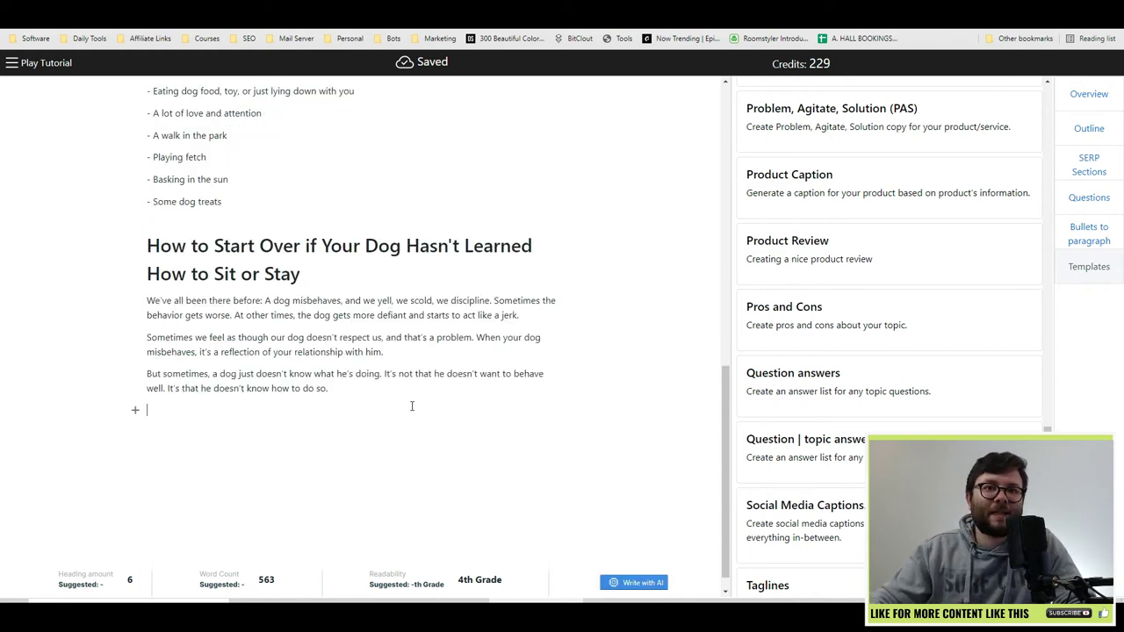
drag(299, 392, 152, 349)
click(262, 418)
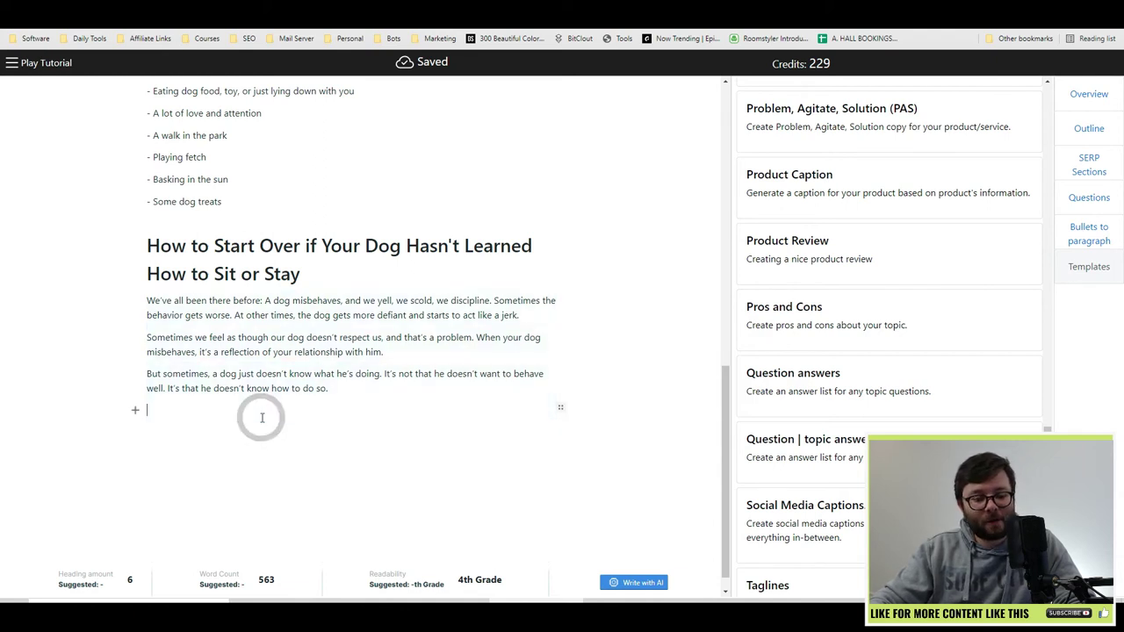
drag(40, 309, 35, 314)
click(226, 438)
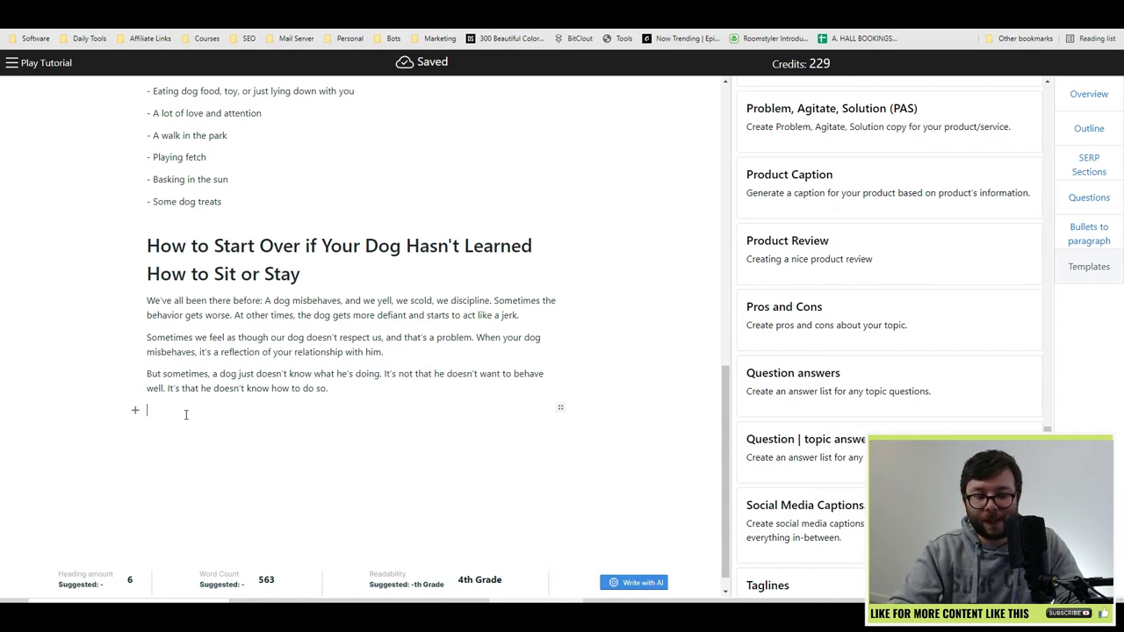
text(If you need to restart your dog training here is how to do it)
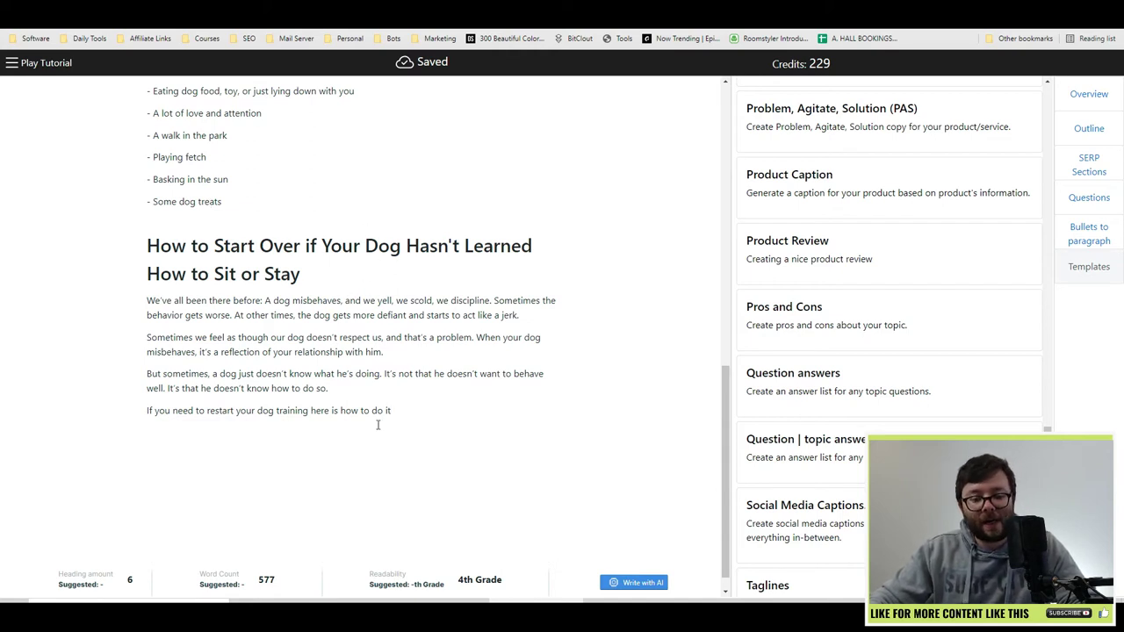
click(637, 583)
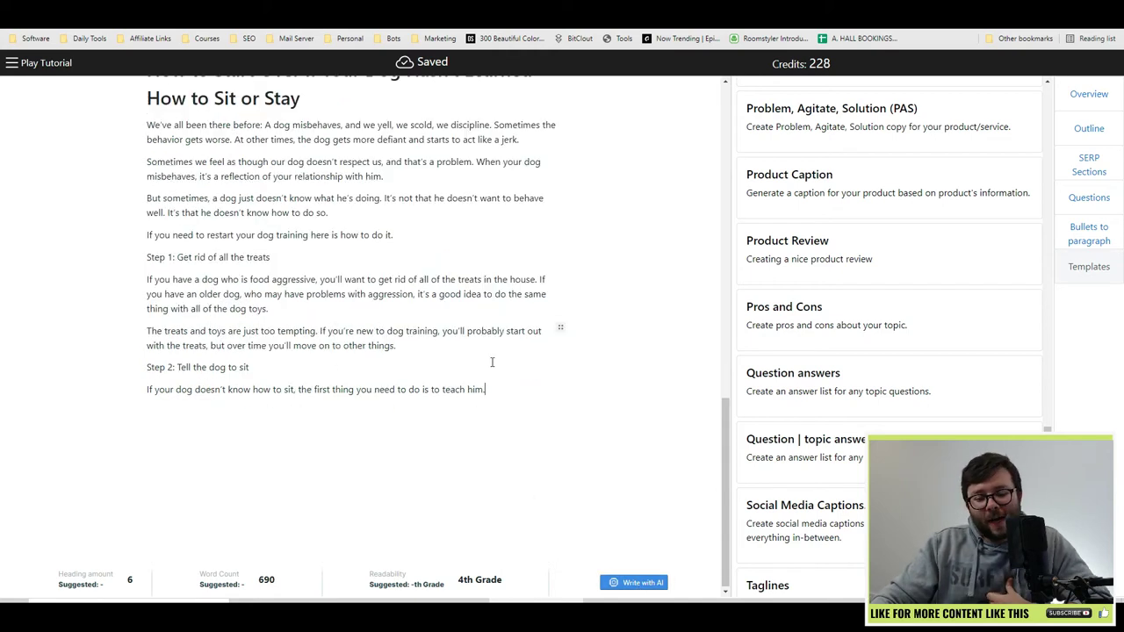
drag(517, 392, 150, 302)
drag(148, 245, 227, 254)
drag(464, 389, 89, 255)
key(BackSpace)
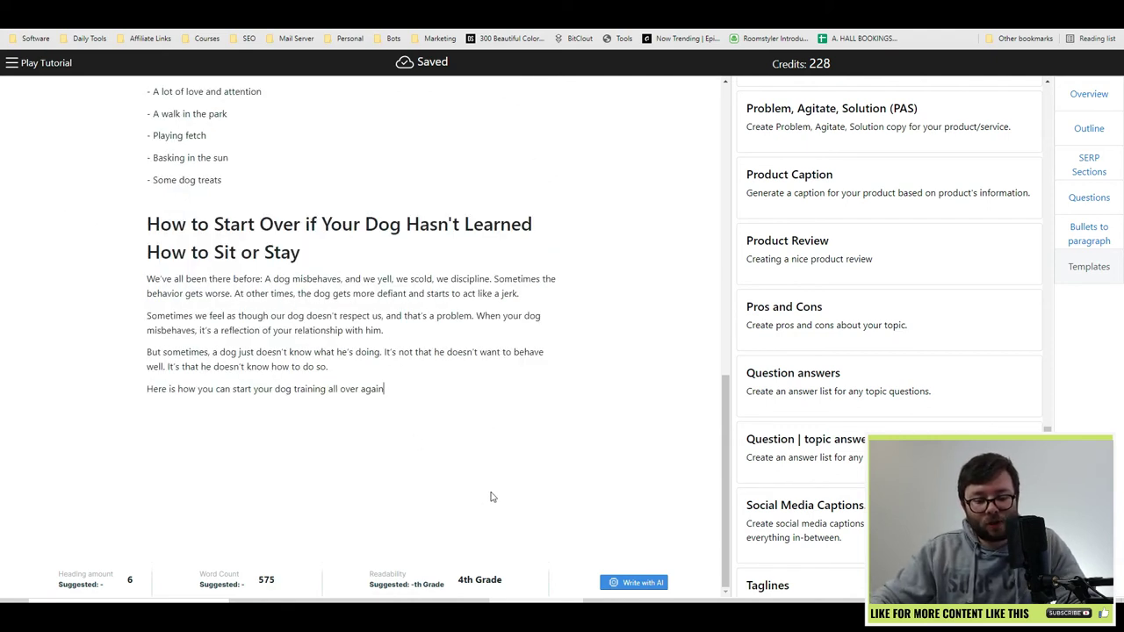
Step: Generate eight restart-training steps from the intro line with Ctrl+Enter
click(654, 586)
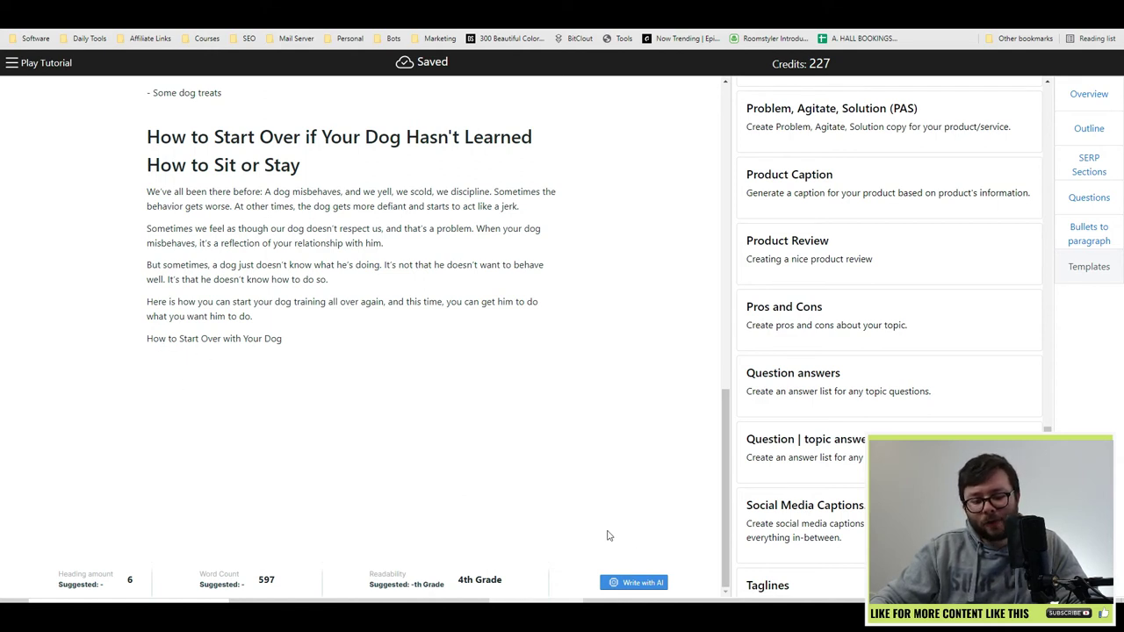
drag(319, 331, 145, 288)
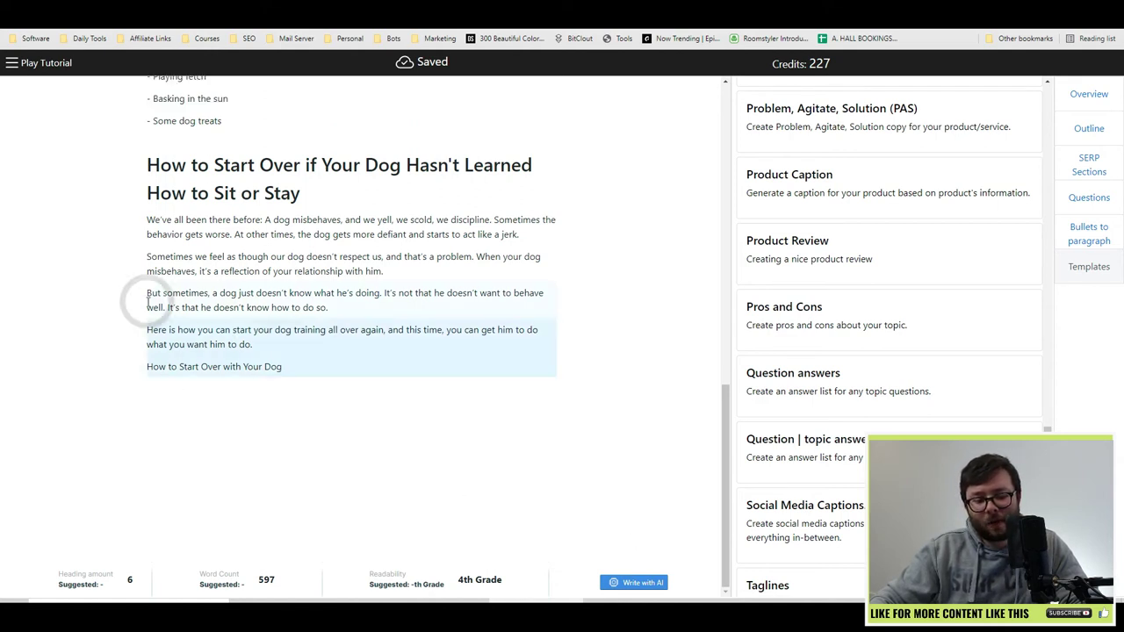
click(150, 329)
drag(150, 329, 277, 387)
key(ctrl+Return)
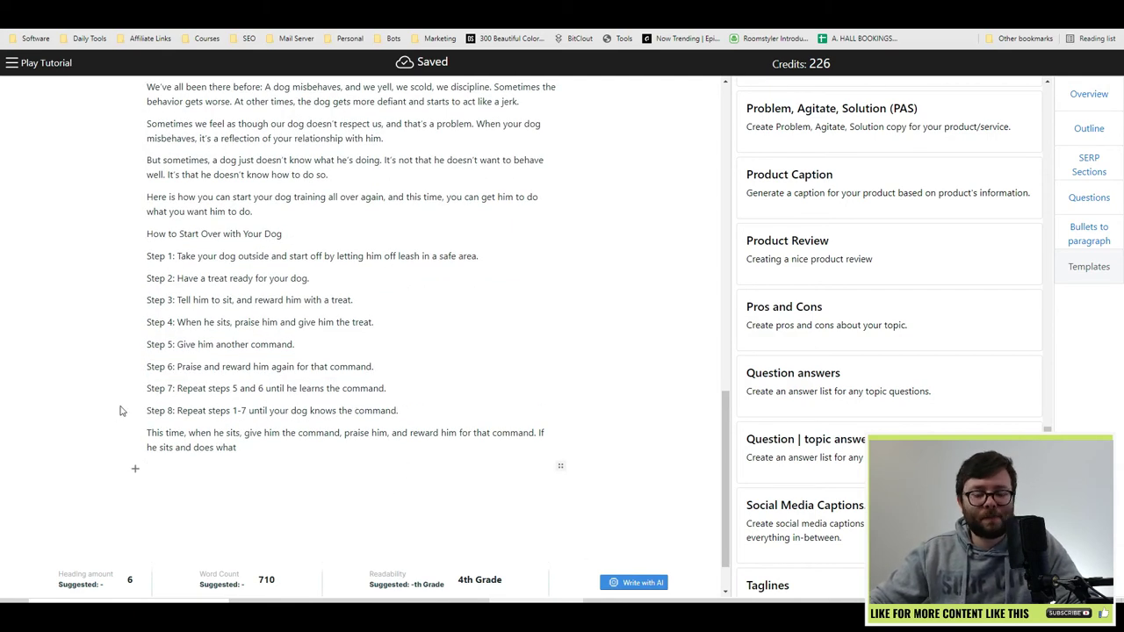
Step: Make each 'Step' label bold
scroll(263, 395, up, 2)
scroll(307, 386, down, 1)
scroll(263, 351, down, 1)
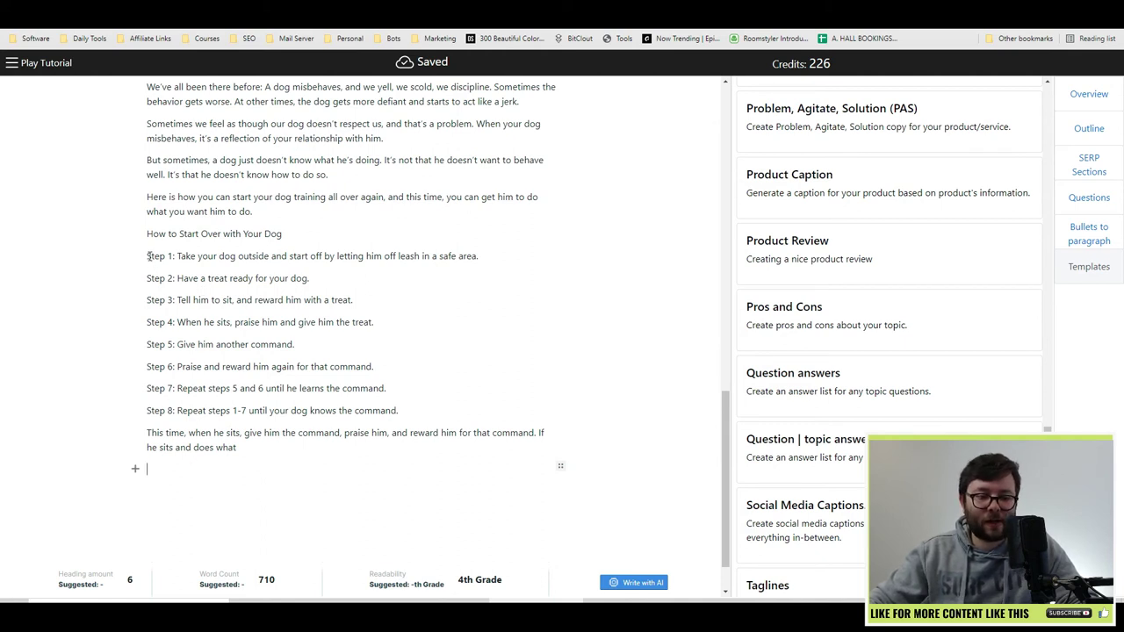
drag(148, 256, 174, 256)
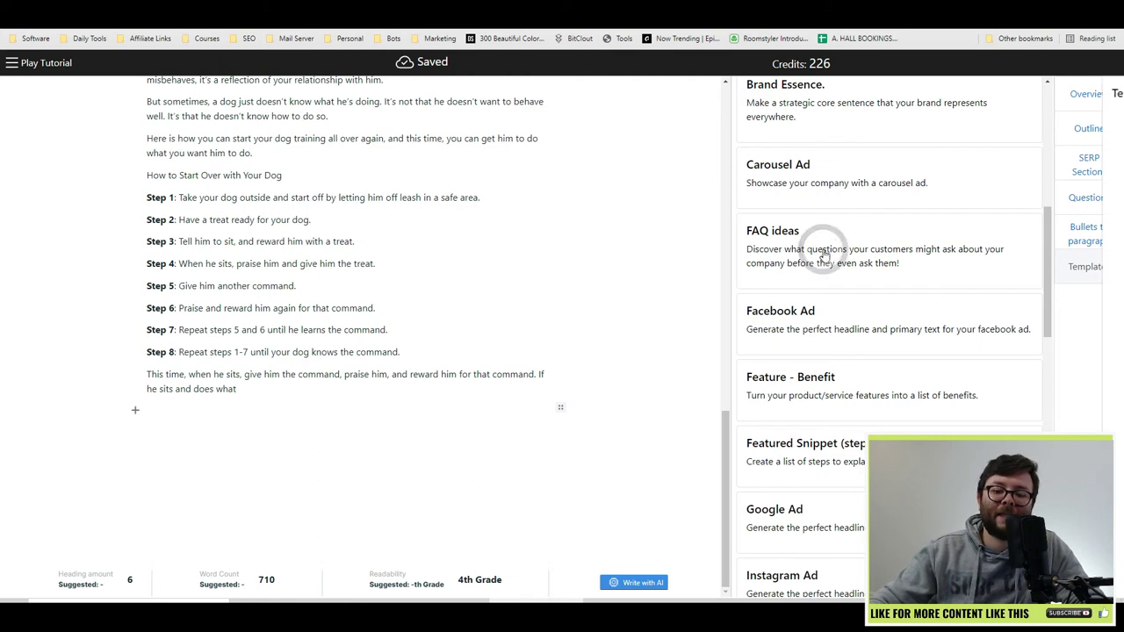
Step: Generate five FAQ questions from the description 'how to train a dog to sit'
click(825, 253)
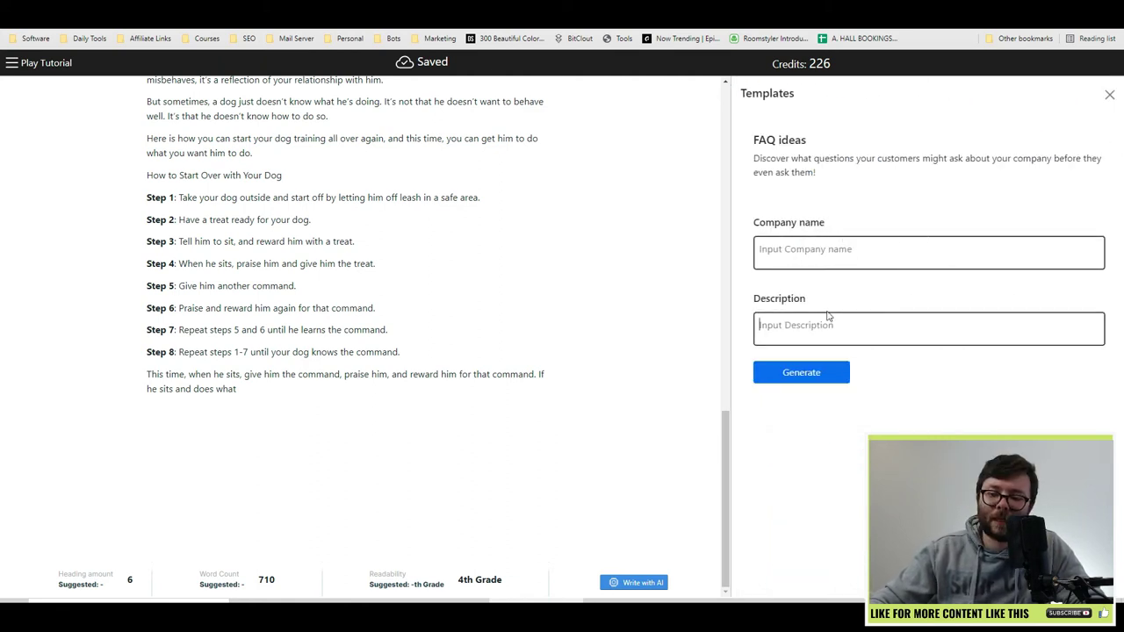
click(900, 326)
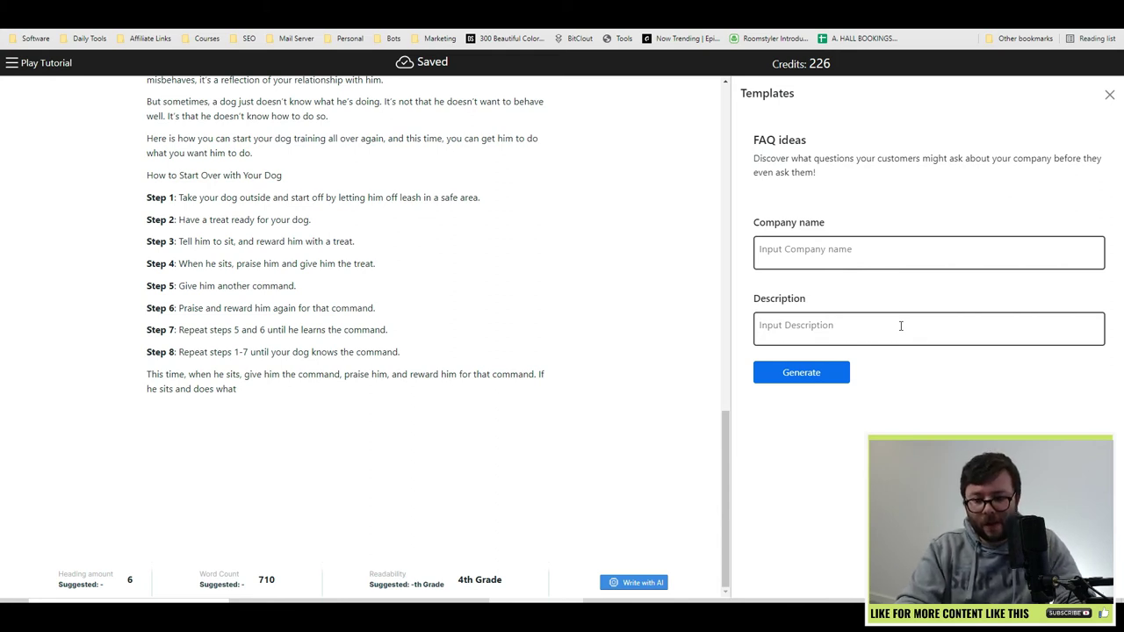
text(how to train a dog to sit)
click(800, 372)
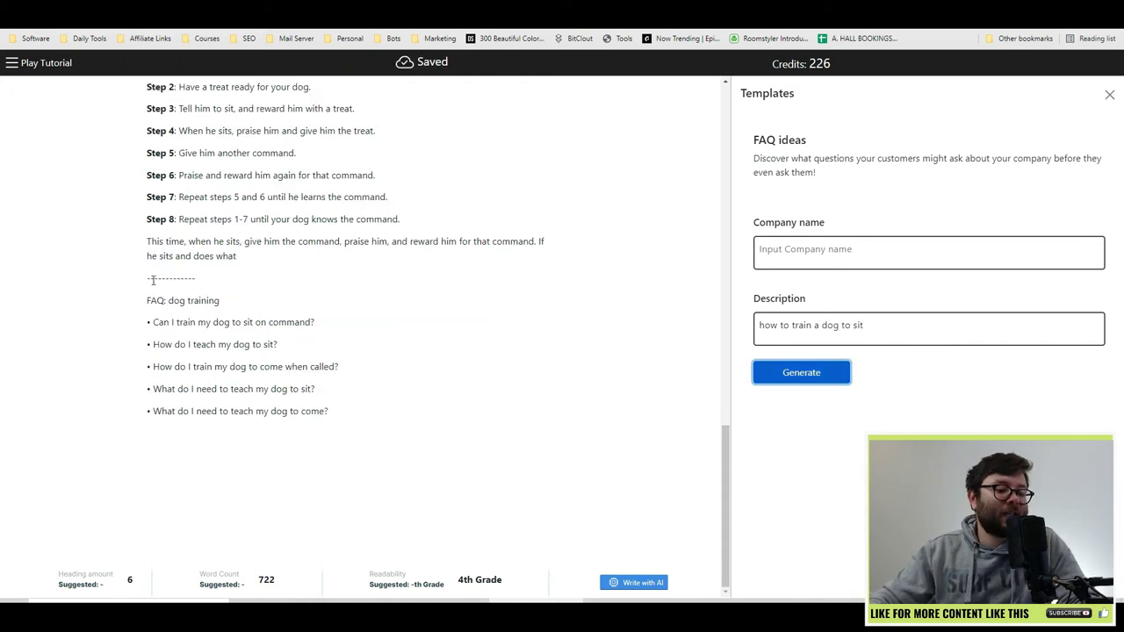
Step: Make 'FAQ: Dog training' a heading and switch to the Google results for 'how to train a dog'
triple_click(168, 302)
click(194, 318)
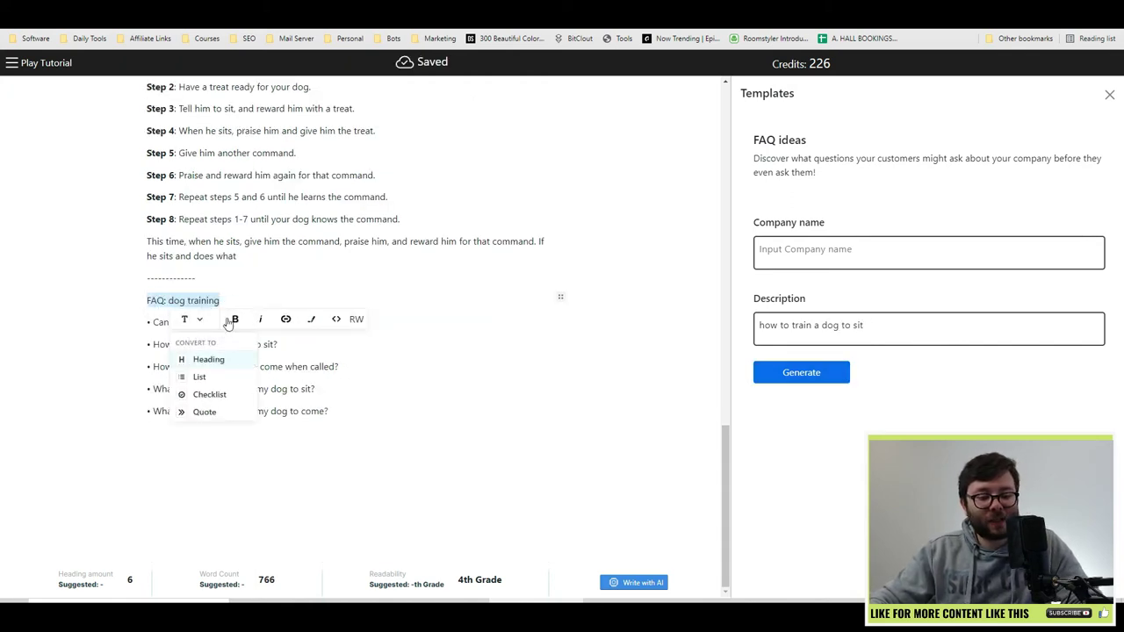
click(205, 358)
drag(156, 326, 326, 323)
click(286, 327)
double_click(285, 326)
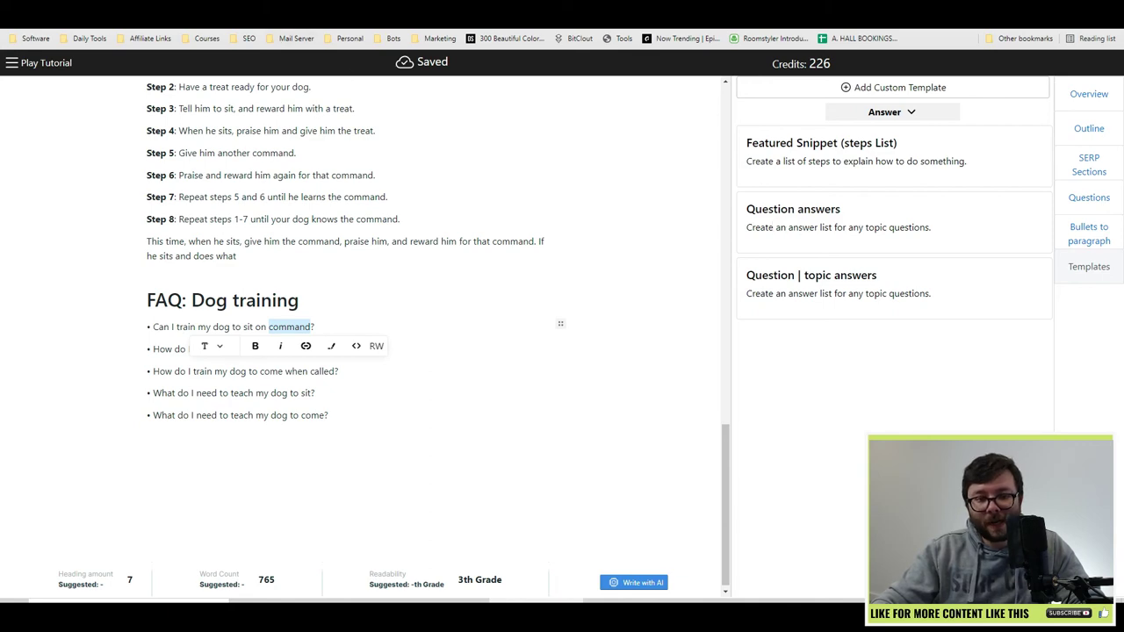
key(ctrl+Tab)
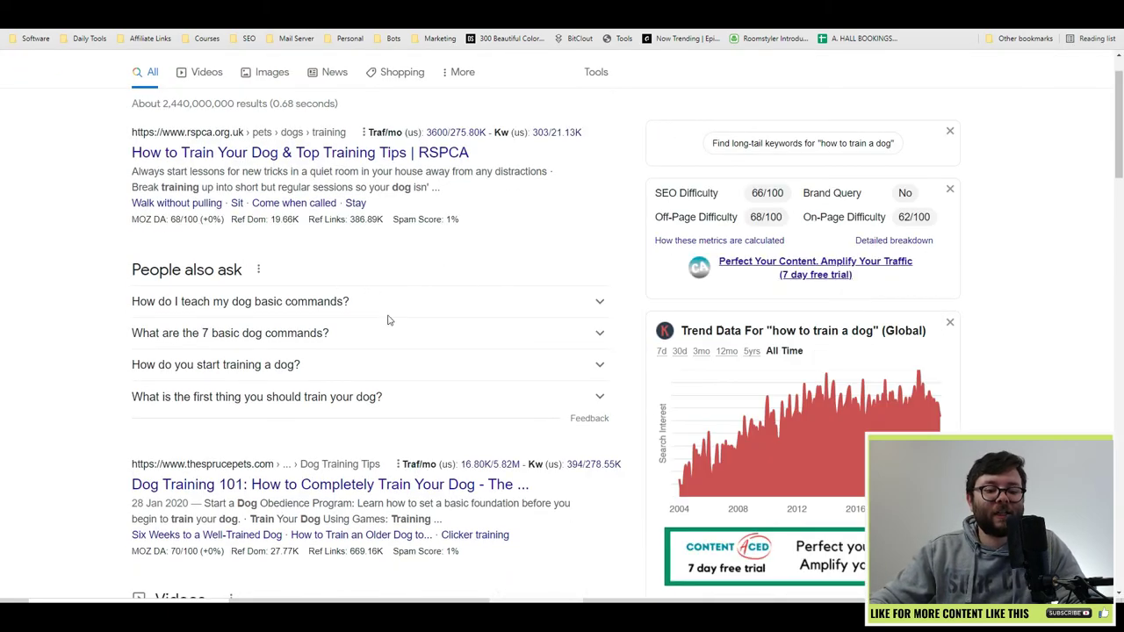
Step: Expand the 'How do I teach my dog basic commands?' and 'What are the 7 basic dog commands?' answers
click(372, 303)
scroll(378, 333, down, 2)
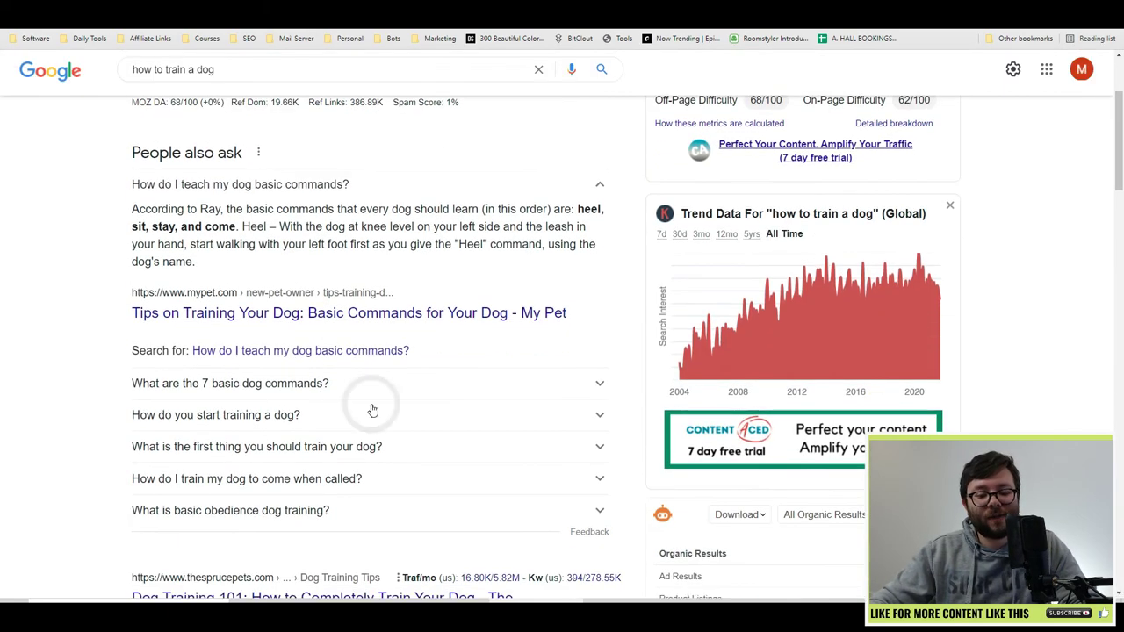
click(384, 408)
click(344, 356)
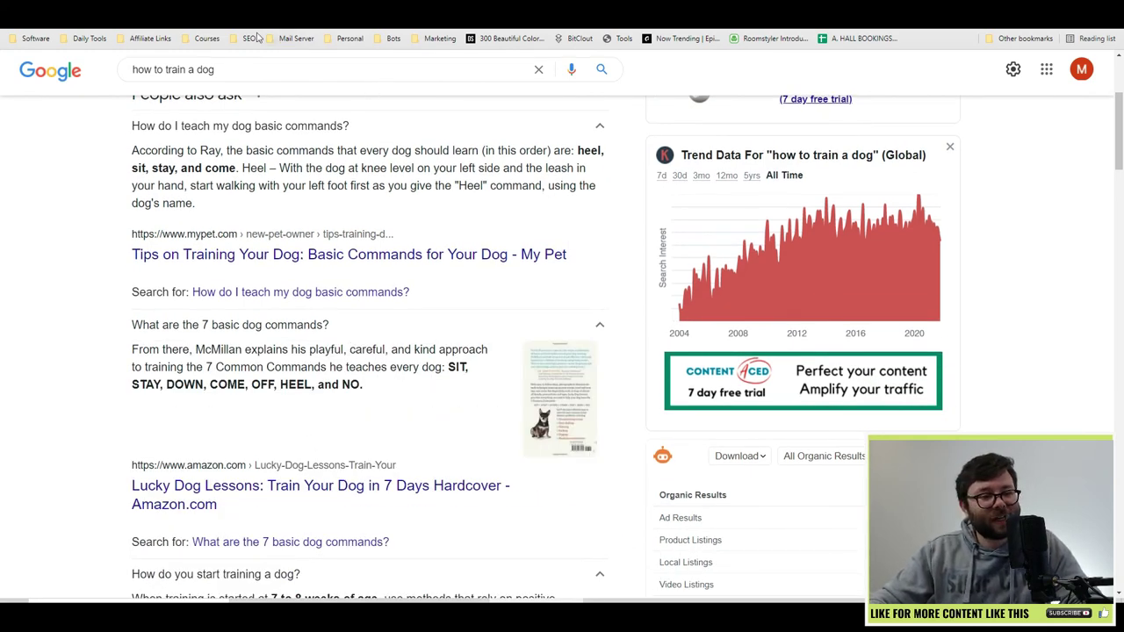
Step: Generate numbered-step answers to the FAQ questions with the Featured Snippet (steps List) template
key(ctrl+Tab)
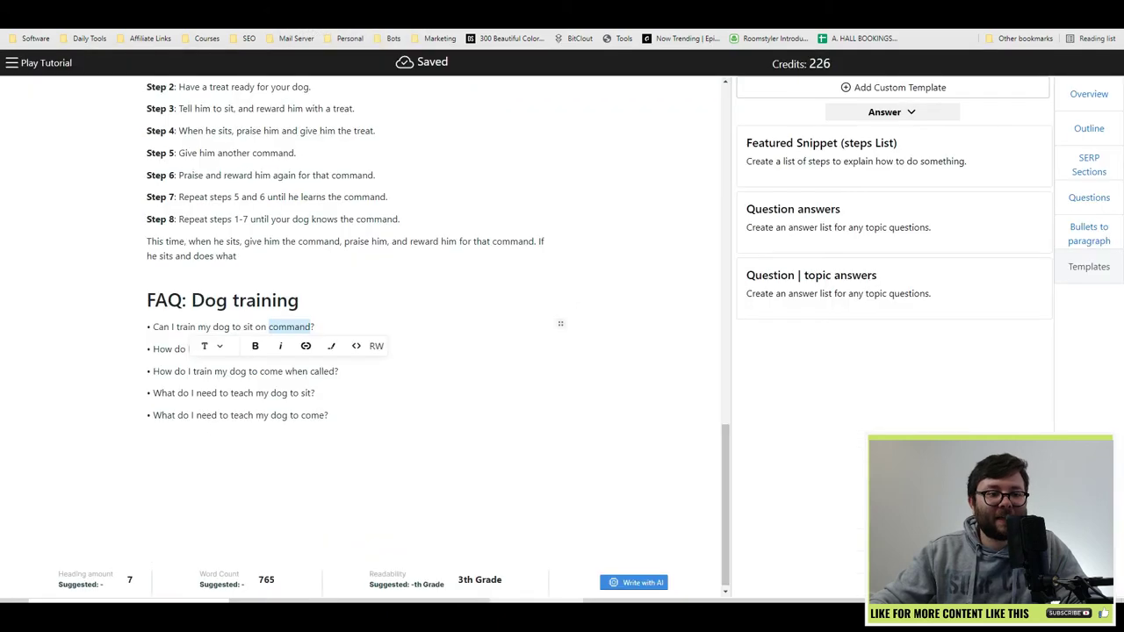
click(865, 175)
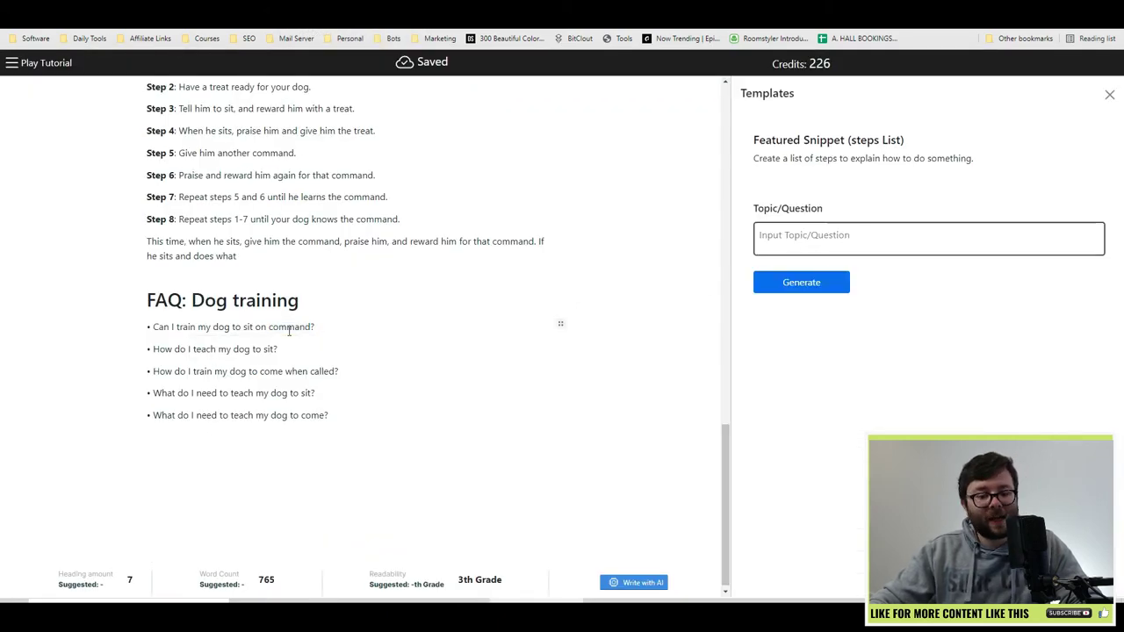
drag(316, 328, 158, 328)
key(ctrl+c)
click(884, 244)
key(ctrl+v)
click(817, 290)
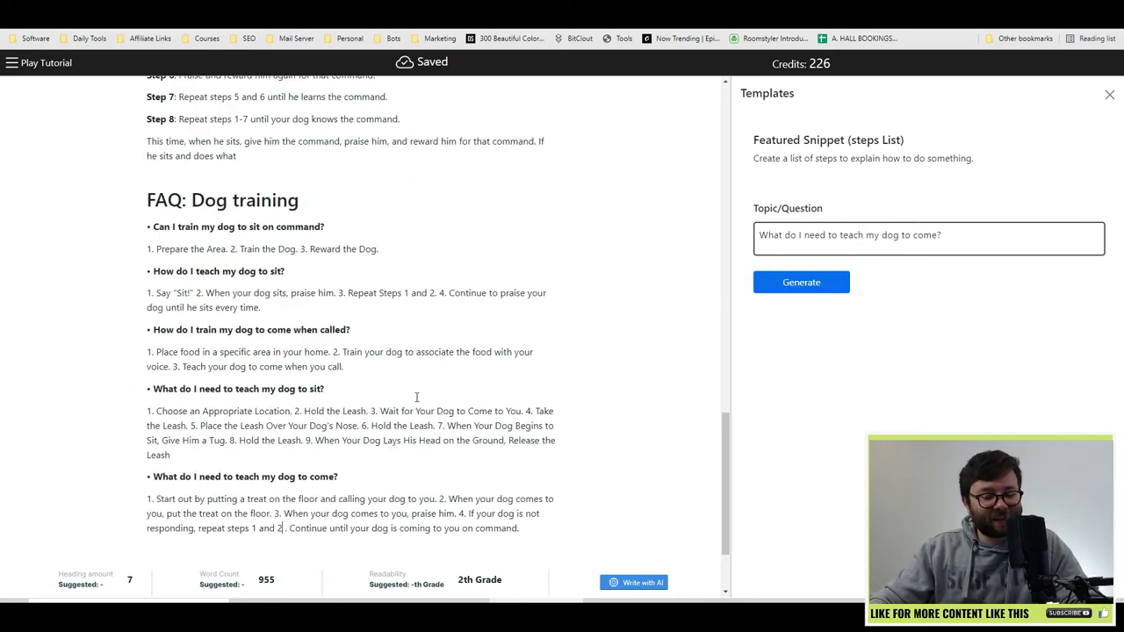
scroll(392, 336, down, 2)
scroll(187, 257, up, 2)
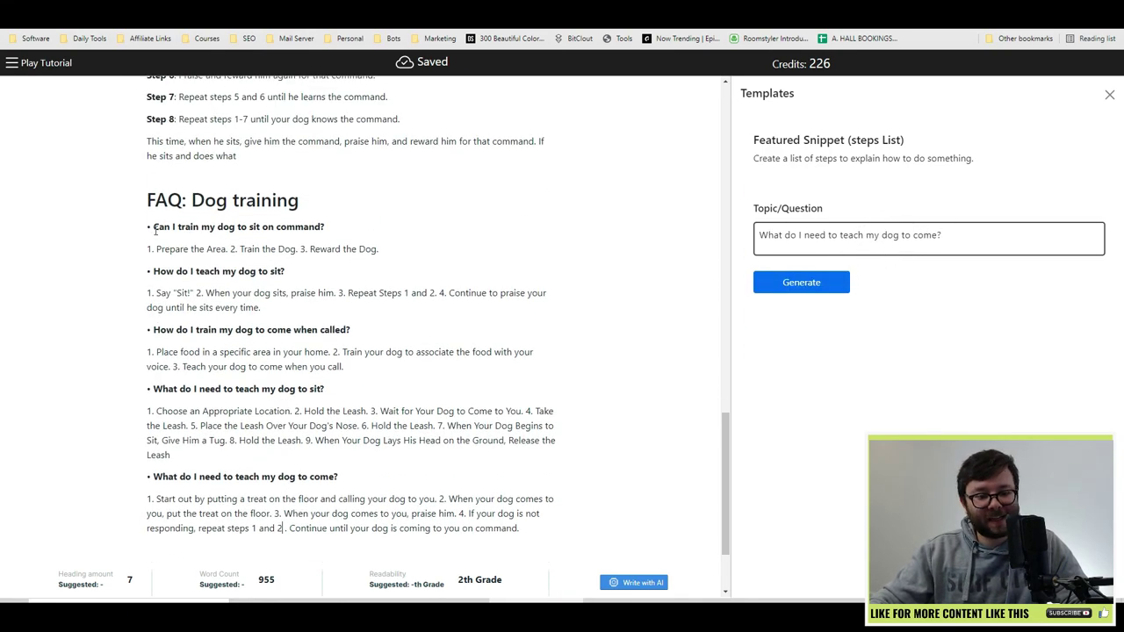
scroll(154, 231, down, 2)
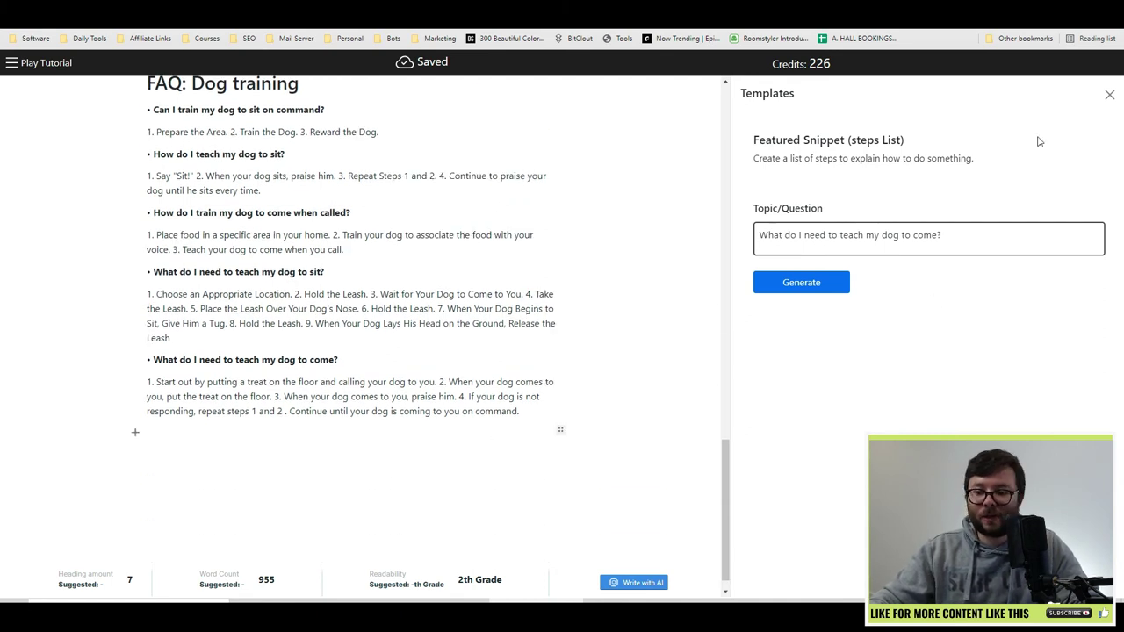
click(1109, 94)
Step: Start the Summary with 'In this blog we've spoken about' and let AI continue it
click(283, 442)
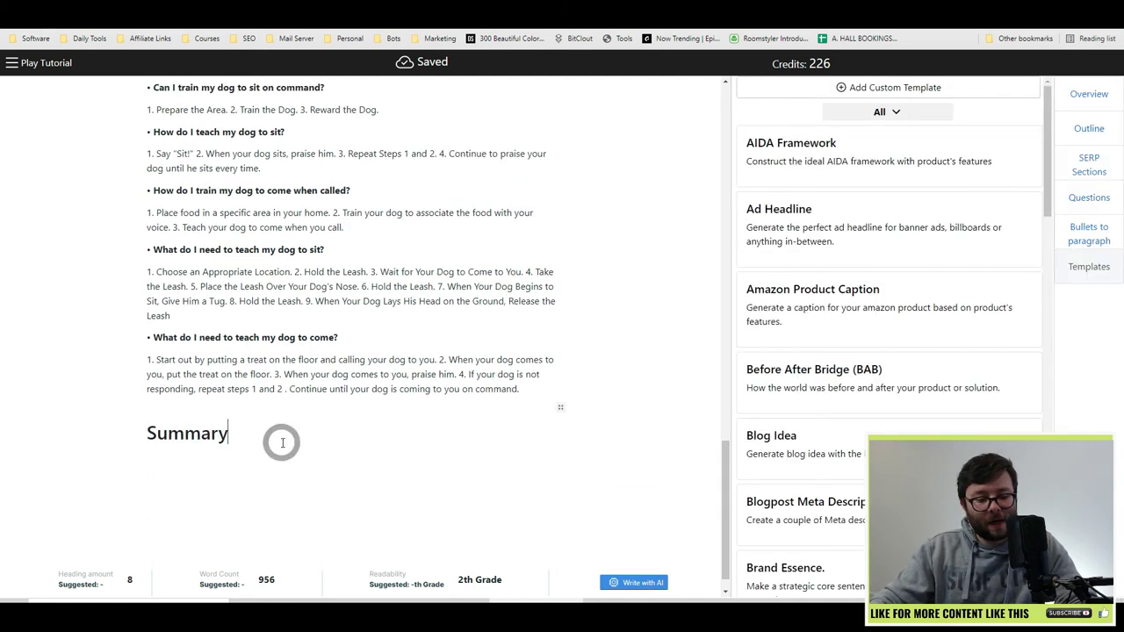
key(Return)
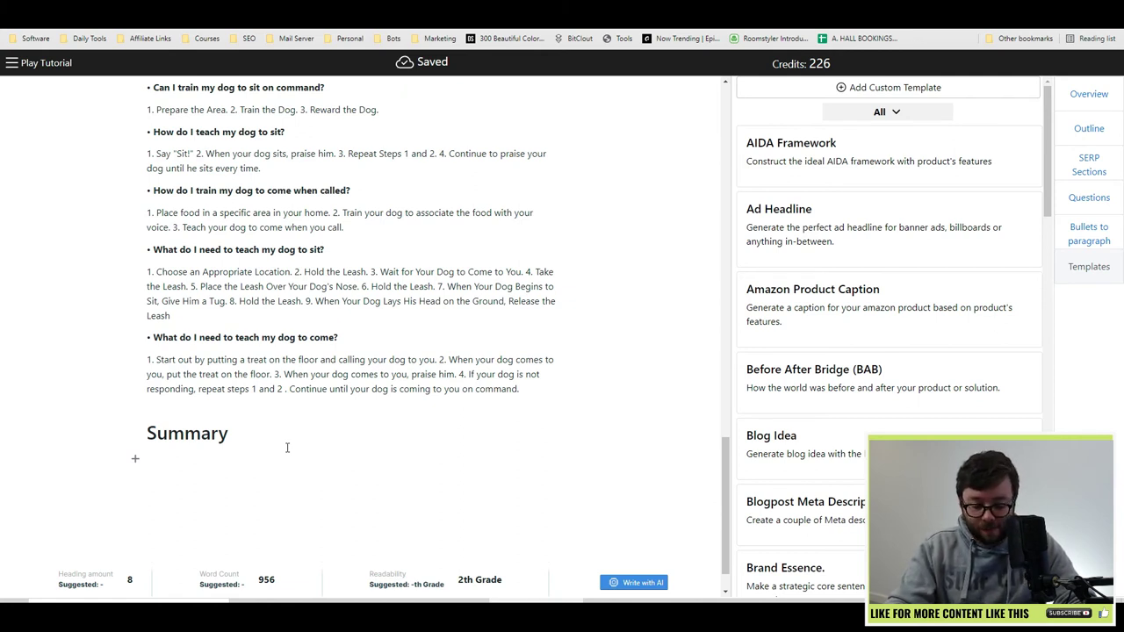
text(In this blog we've sp)
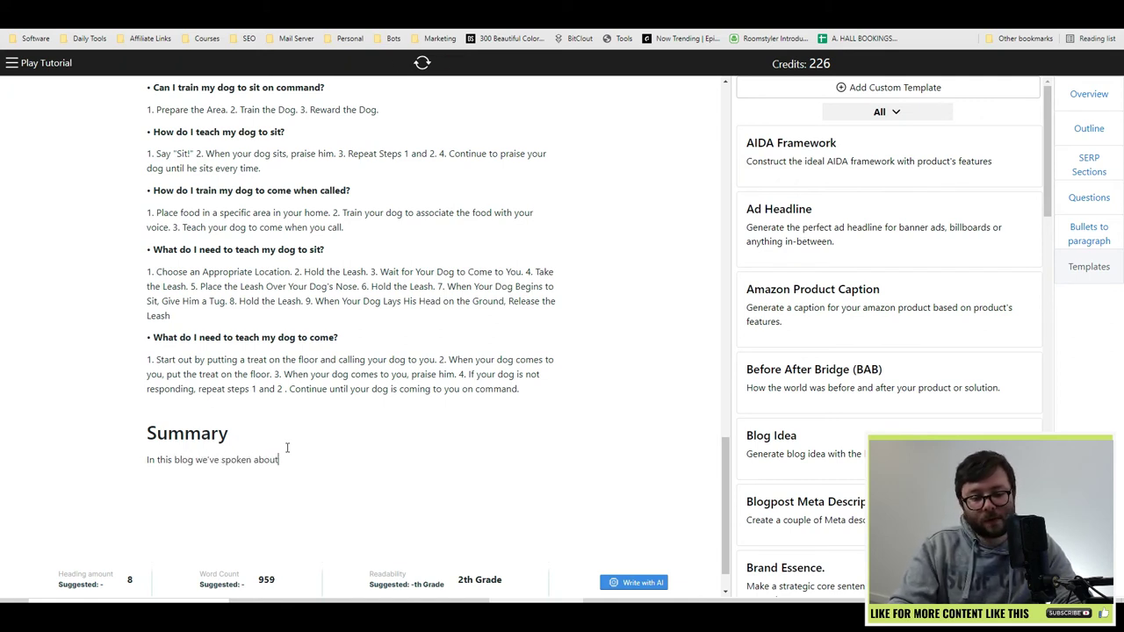
text(oken about)
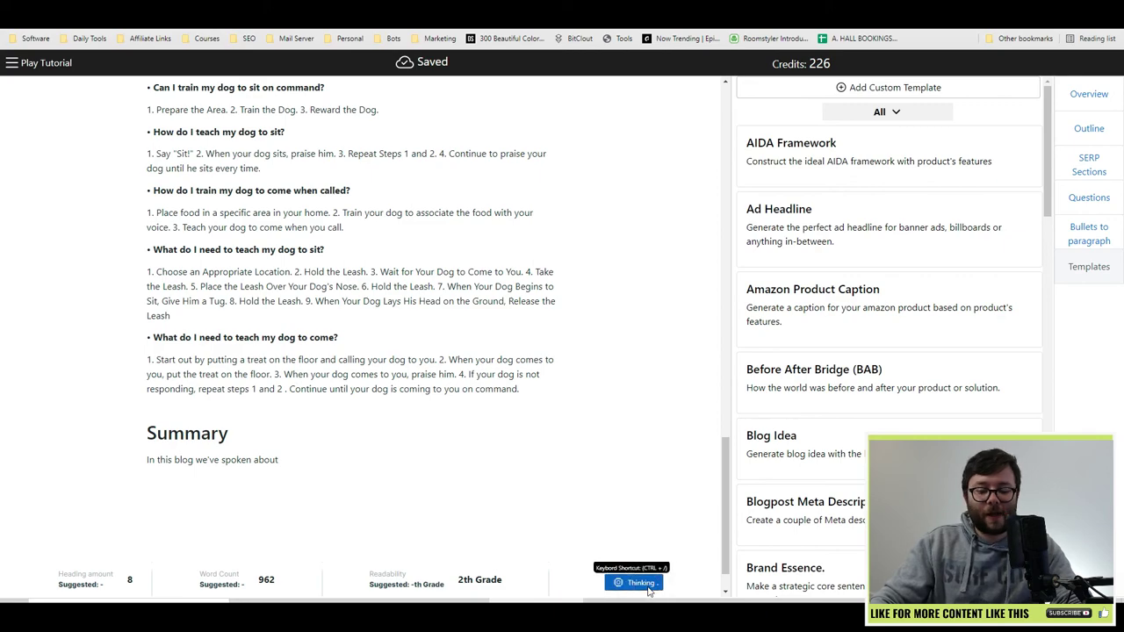
click(645, 583)
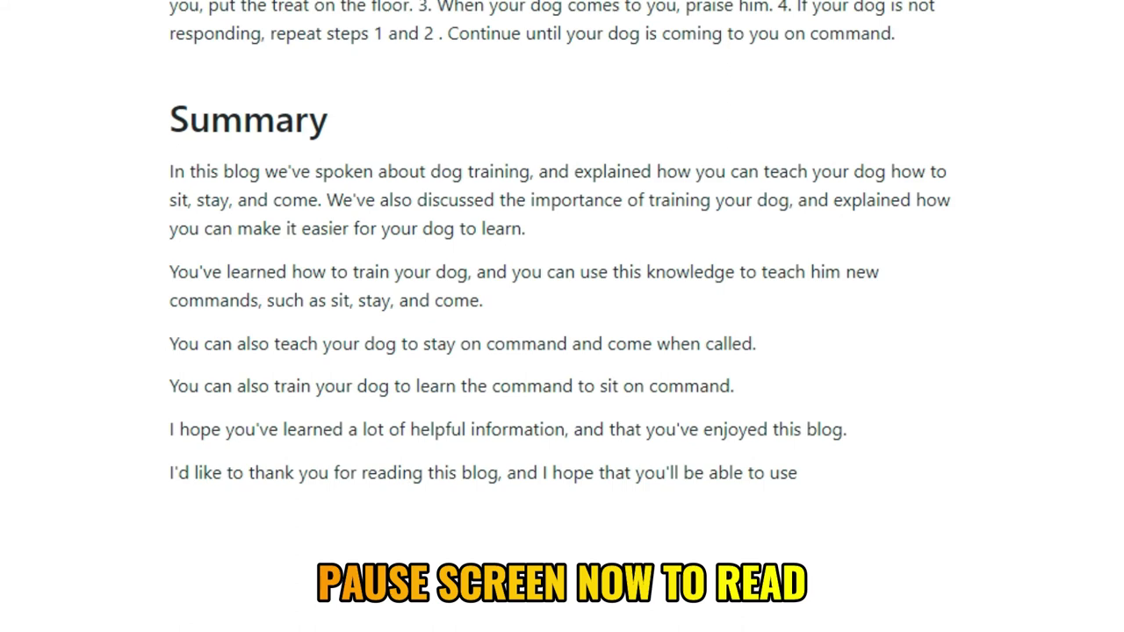
Step: End the summary at 'reading this blog.' and remove the stay/come sentence
drag(797, 474, 496, 474)
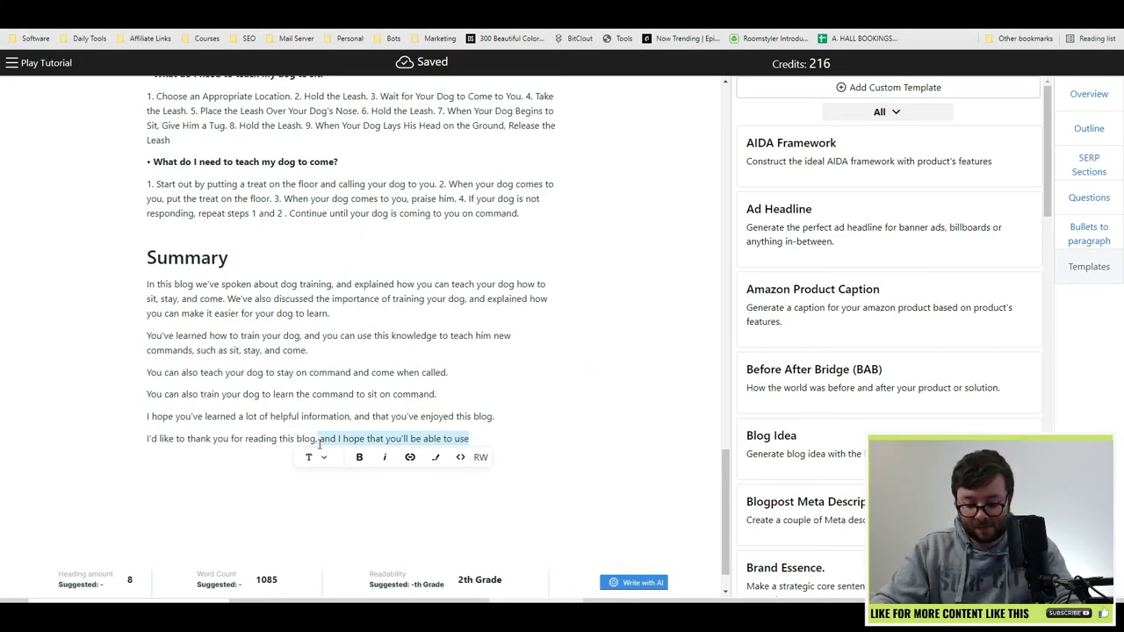
text(.)
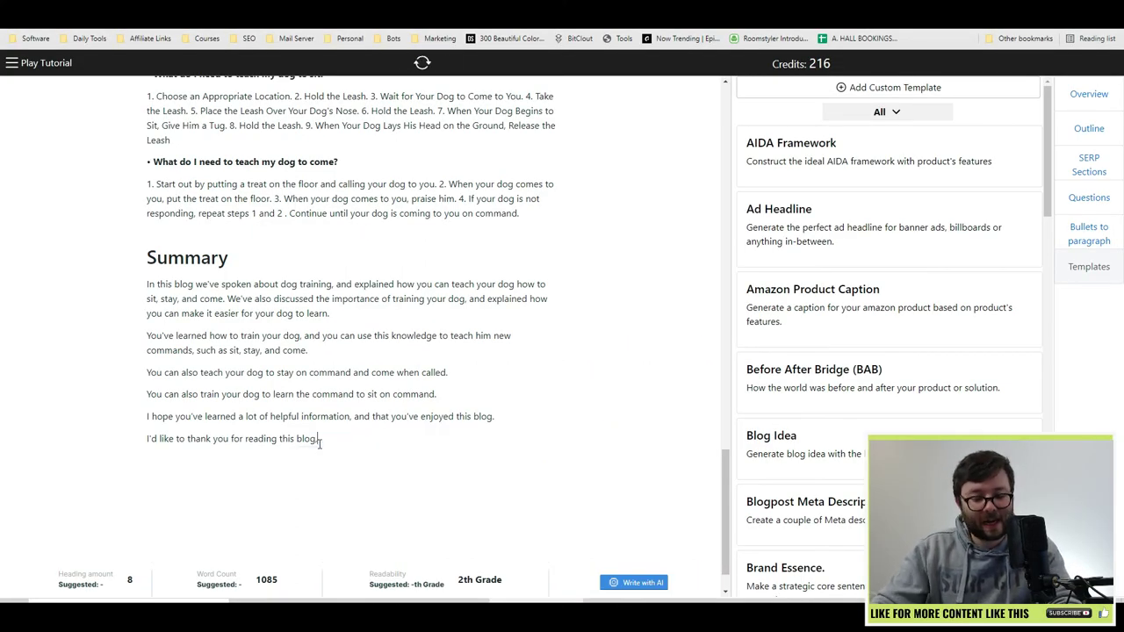
drag(499, 389, 45, 422)
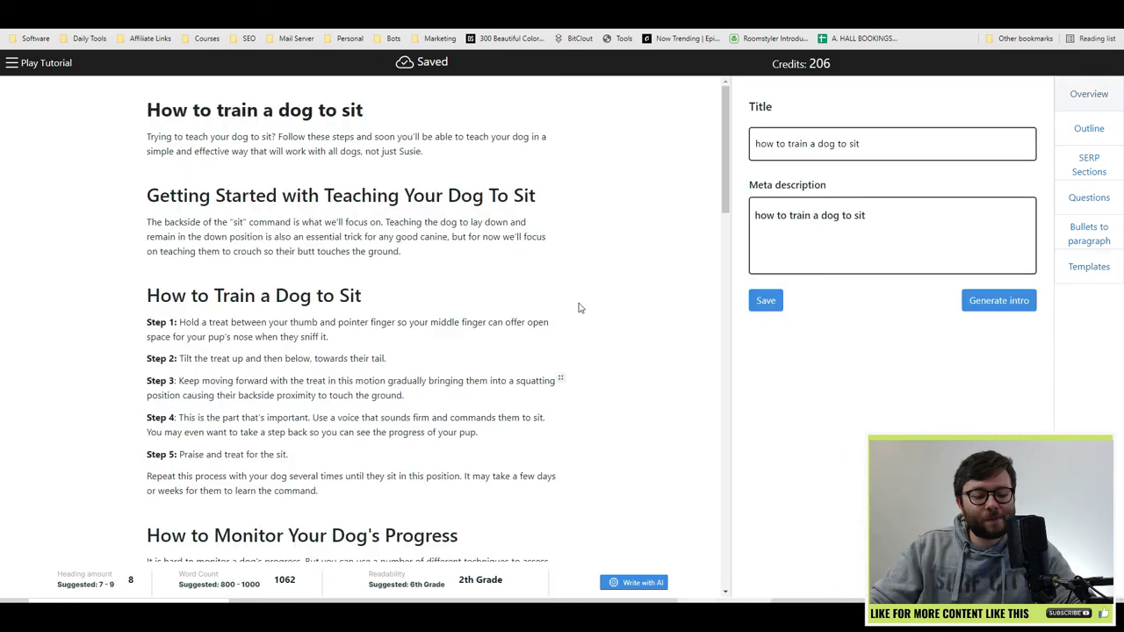
scroll(579, 308, down, 1)
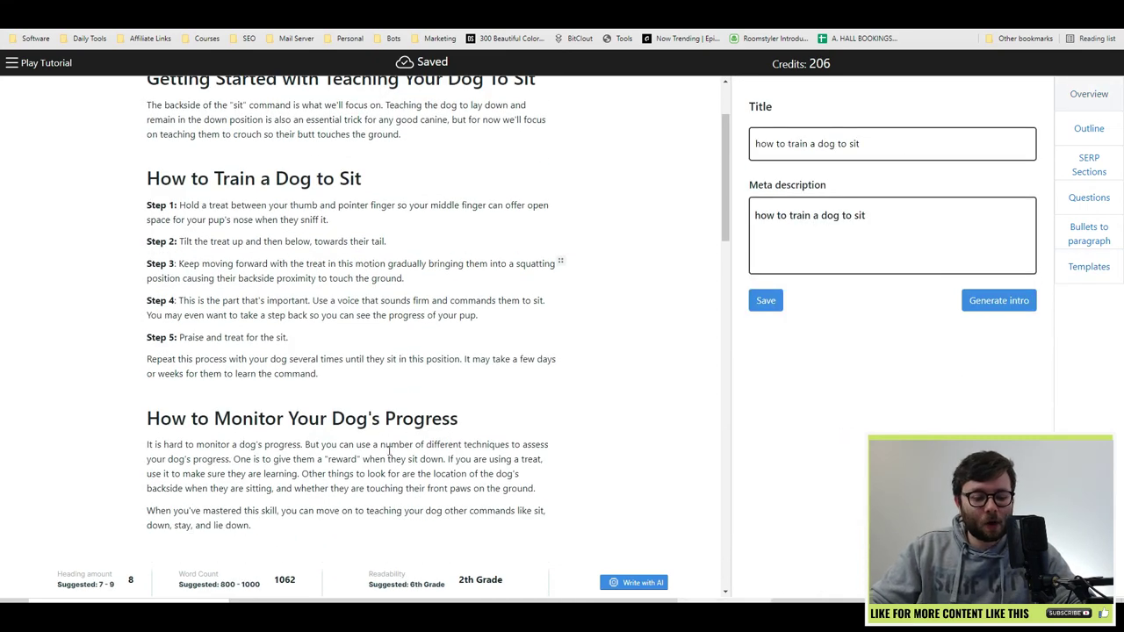
click(67, 581)
click(132, 581)
click(98, 585)
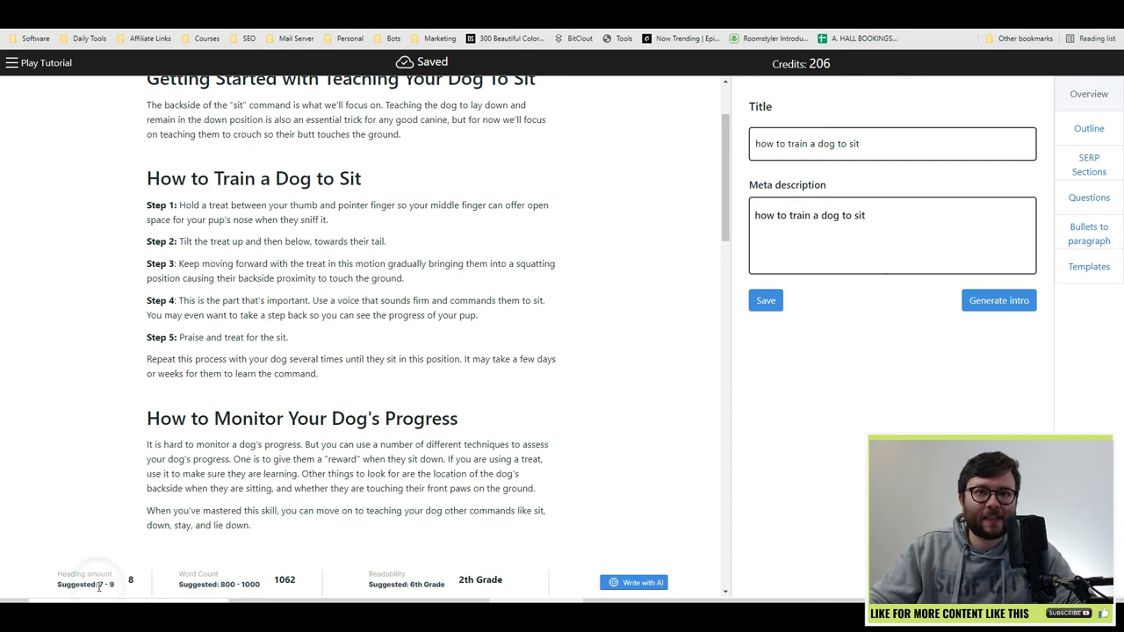
click(204, 587)
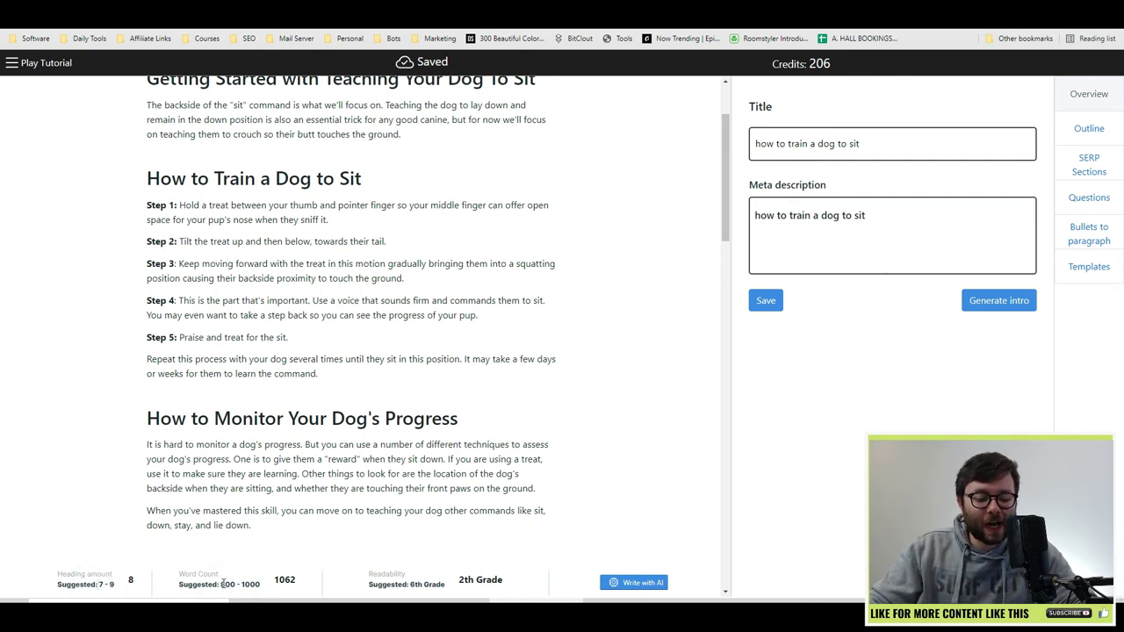
click(223, 585)
click(258, 585)
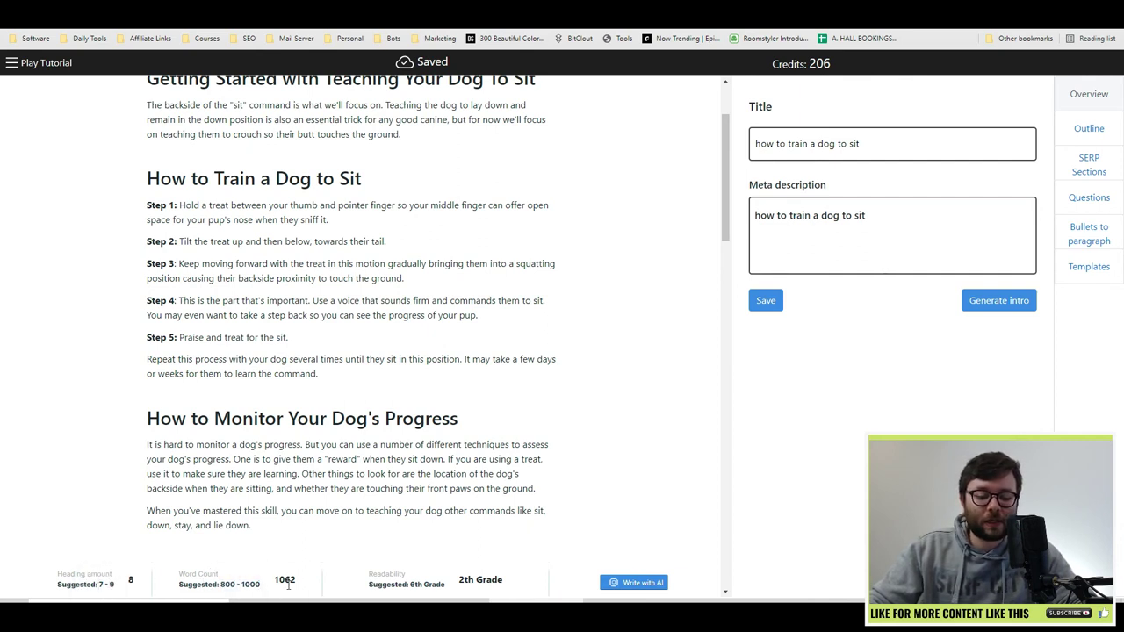
double_click(276, 581)
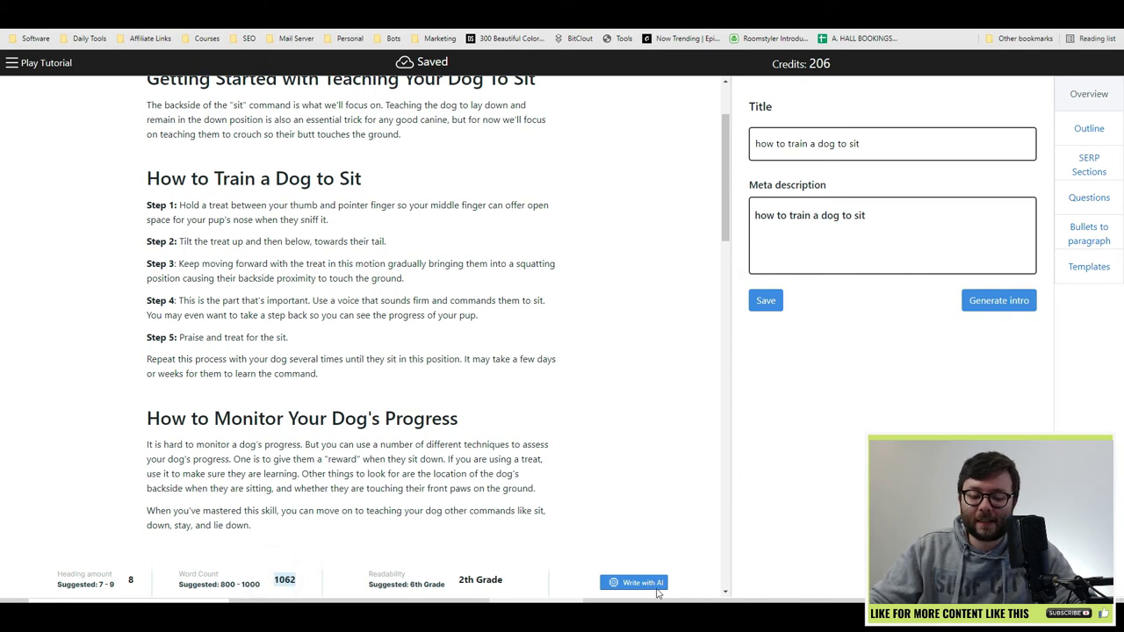
click(498, 578)
click(460, 580)
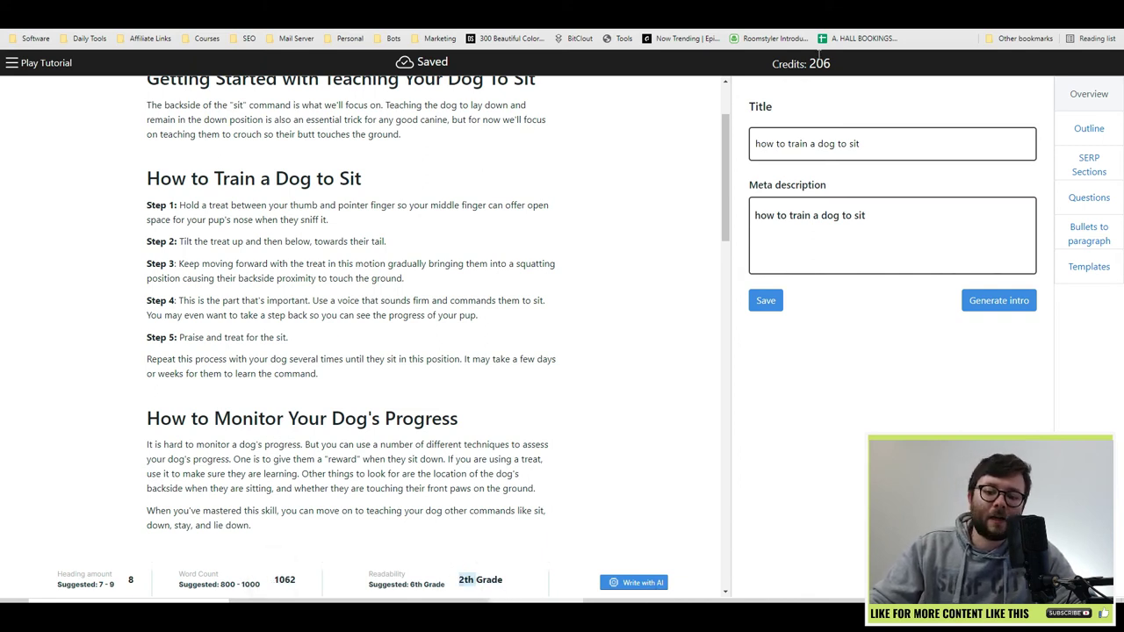
drag(809, 69, 840, 74)
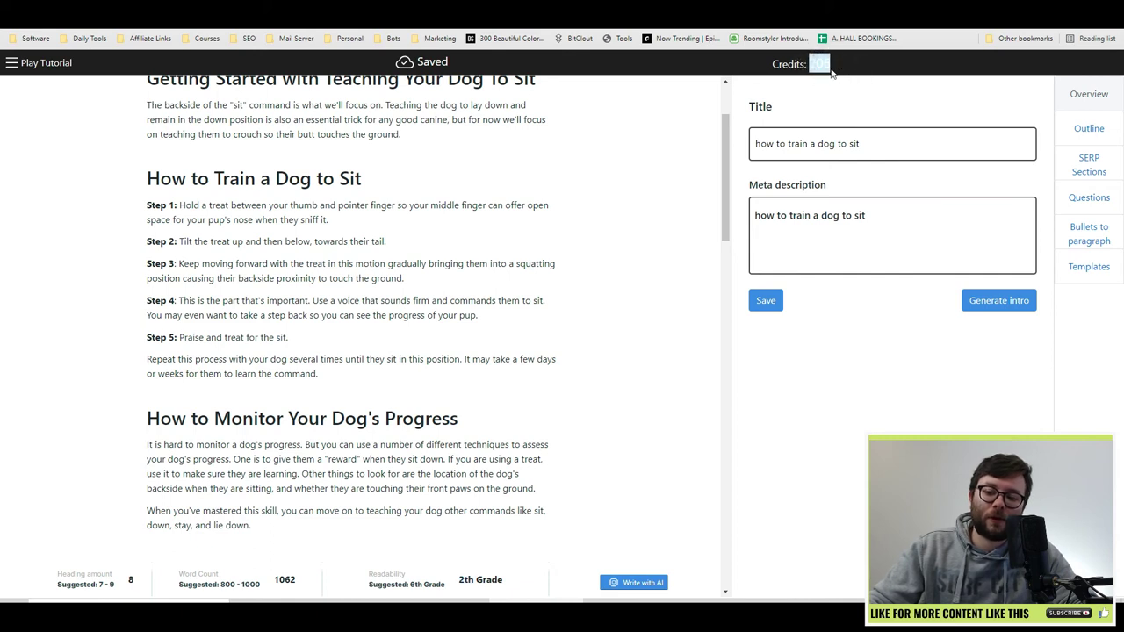
double_click(825, 63)
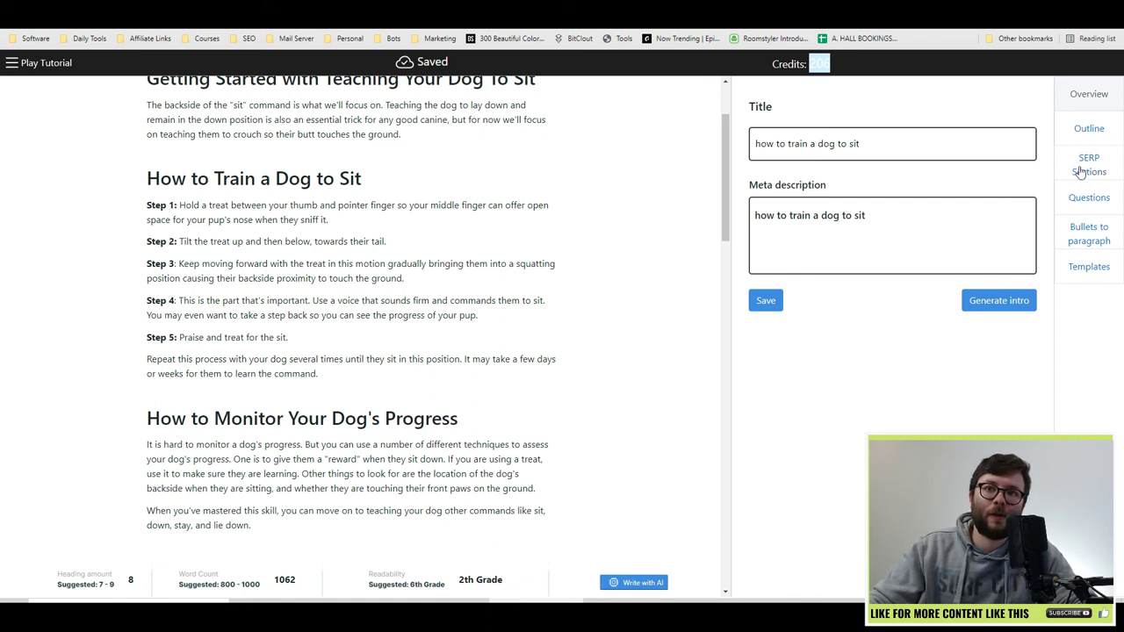
click(821, 64)
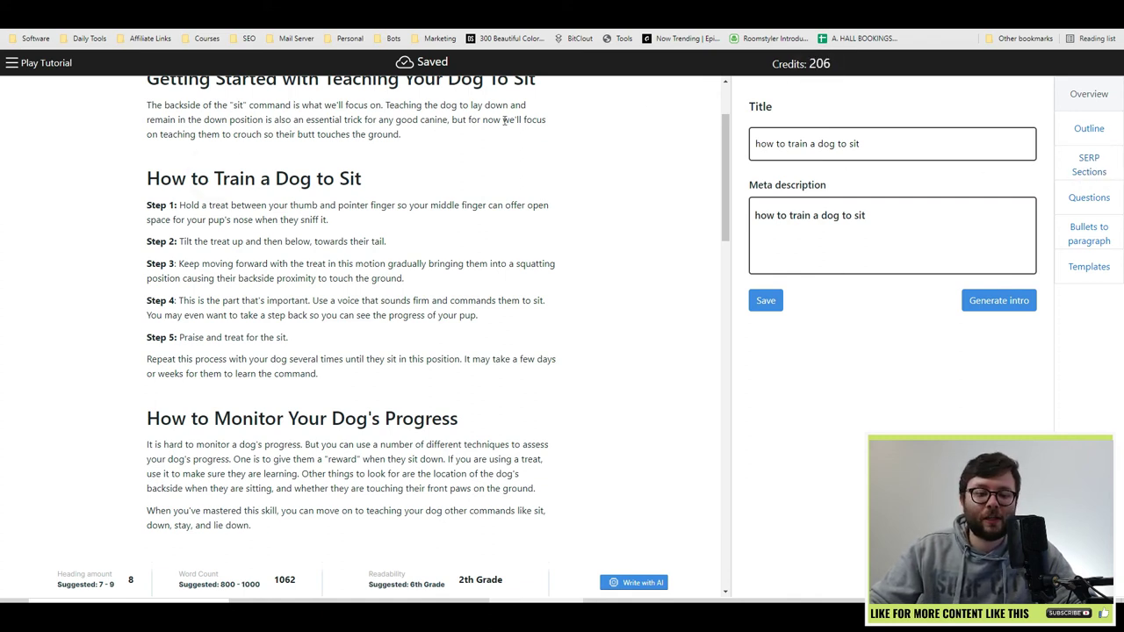
drag(816, 64, 856, 69)
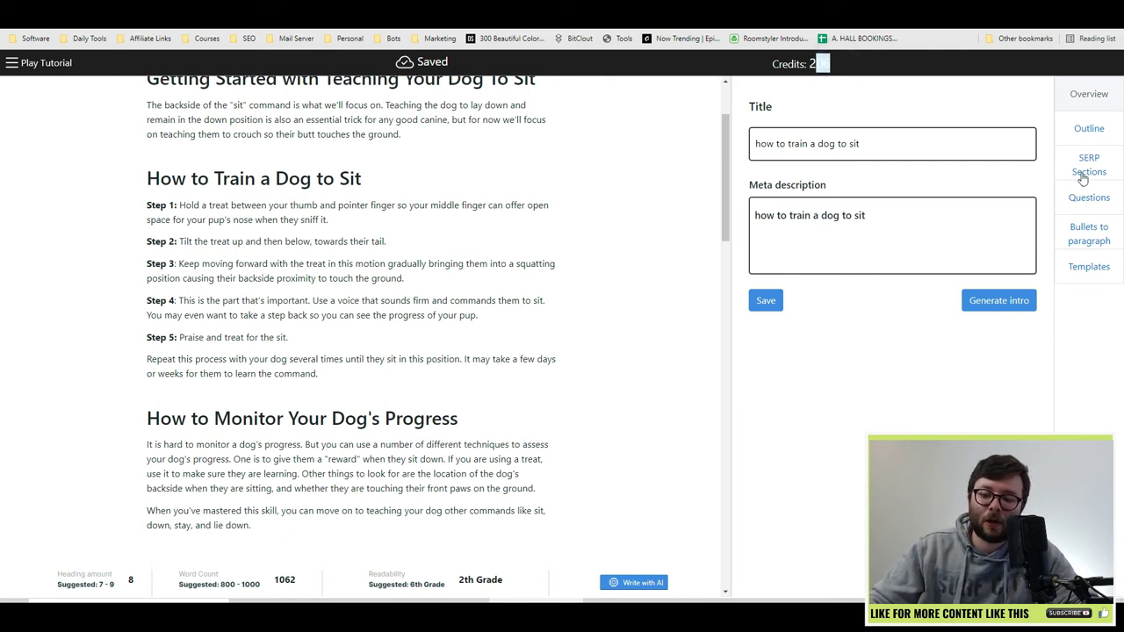
triple_click(794, 64)
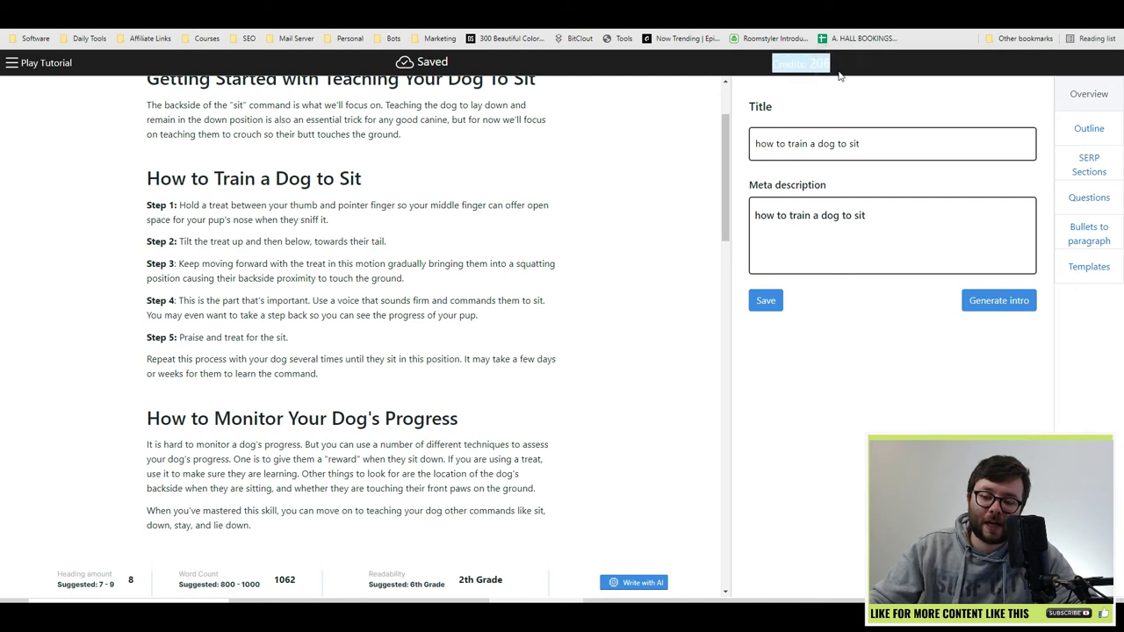
Step: Show SERP Sections and page to the third result, preventivevet.com
click(1110, 168)
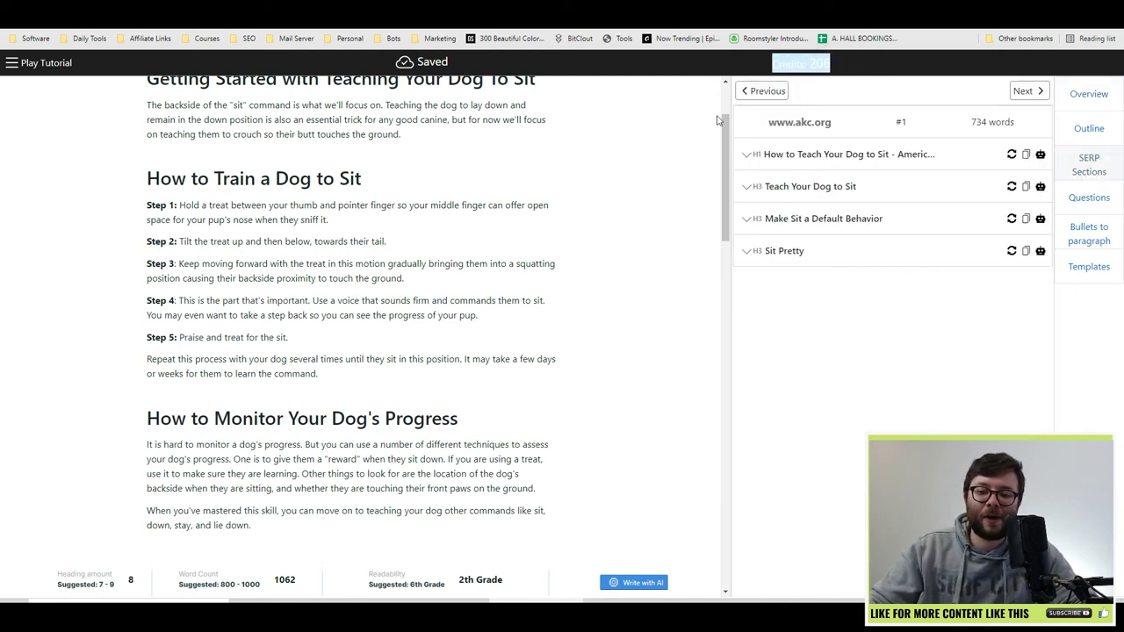
click(1028, 93)
click(1028, 92)
scroll(786, 259, down, 2)
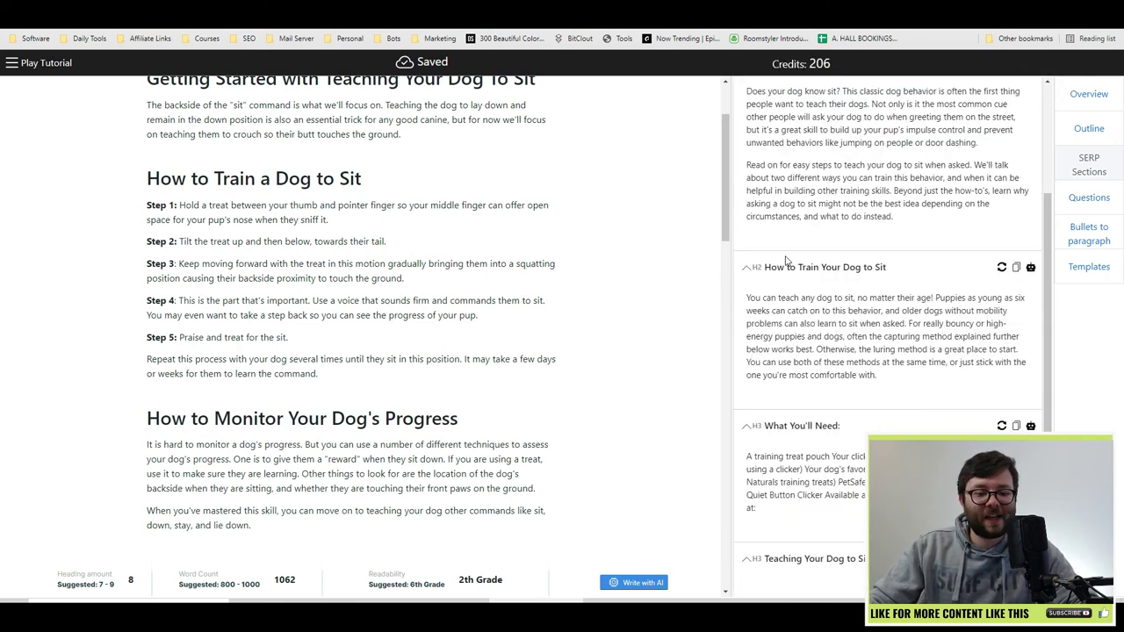
scroll(372, 268, down, 20)
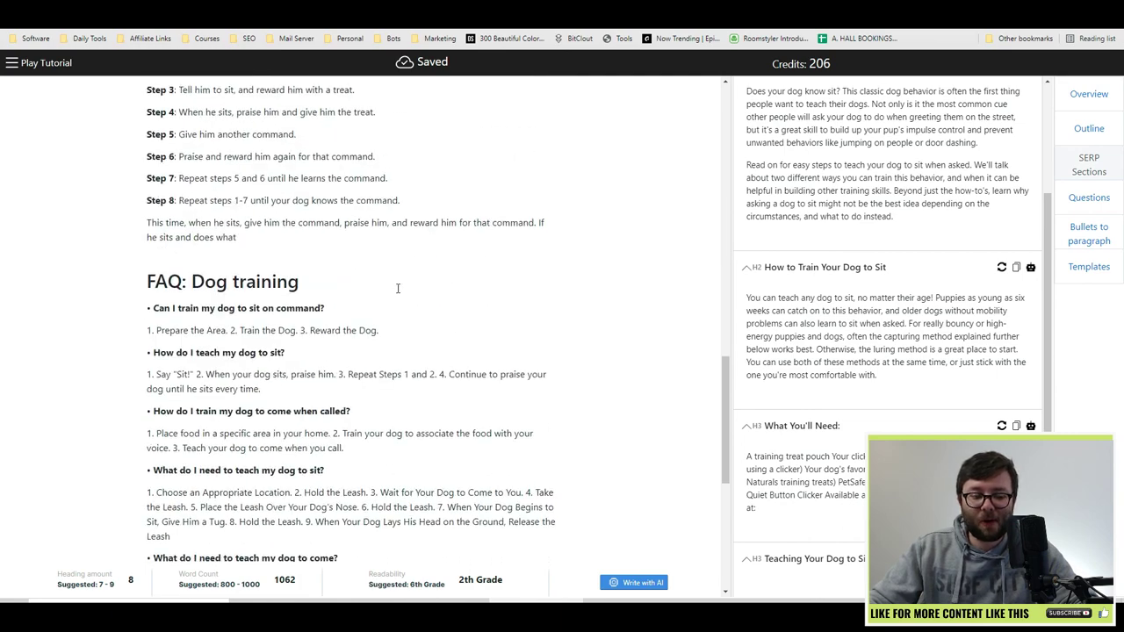
Step: Insert its What You'll Need supplies list above How to Train a Dog to Sit
click(521, 259)
key(Return)
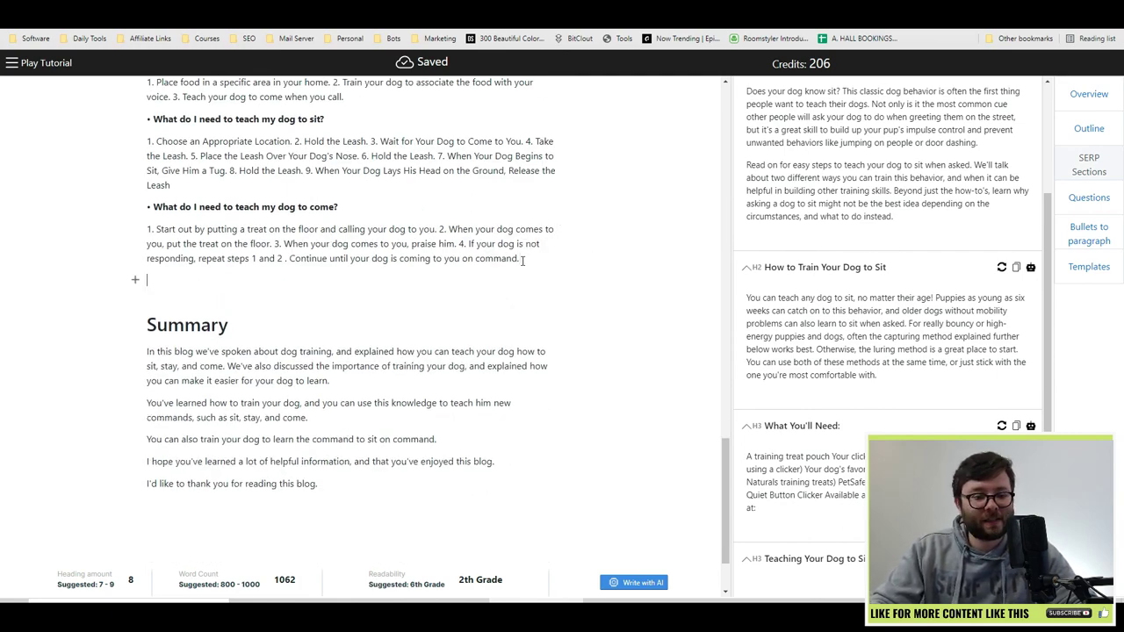
click(1031, 268)
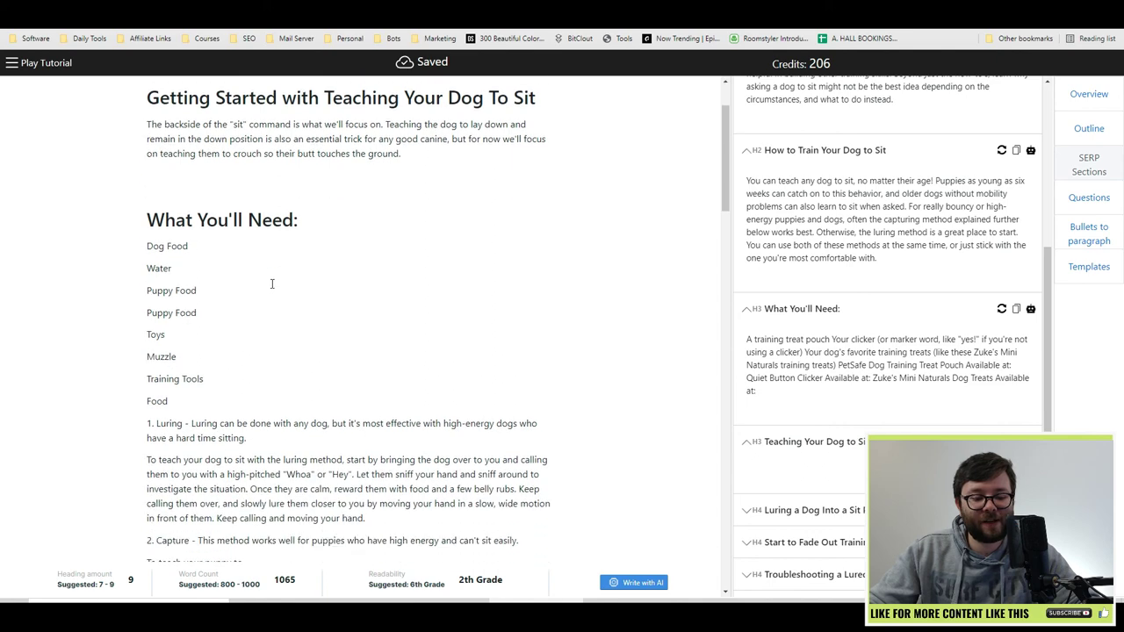
scroll(422, 340, up, 2)
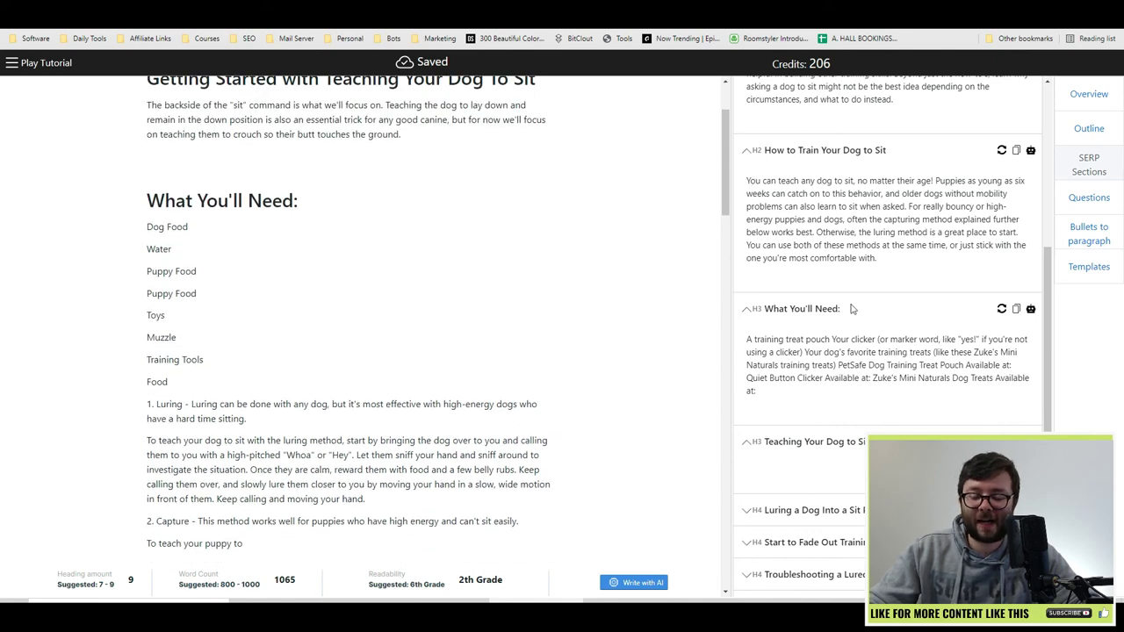
scroll(767, 255, down, 1)
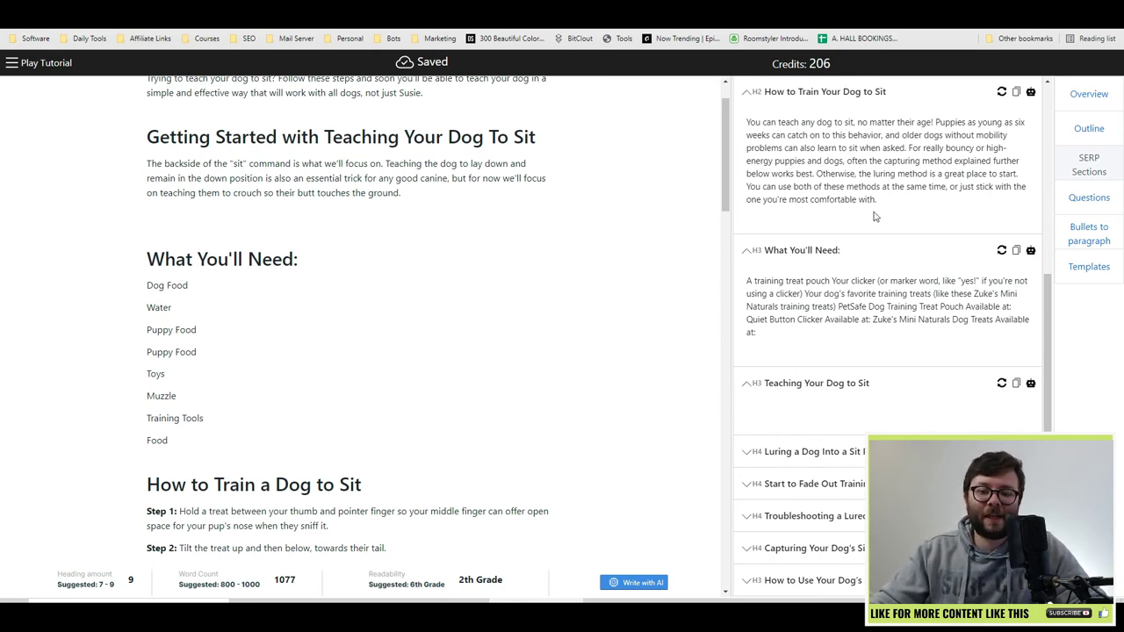
scroll(874, 215, up, 1)
scroll(874, 215, up, 4)
scroll(1019, 347, down, 1)
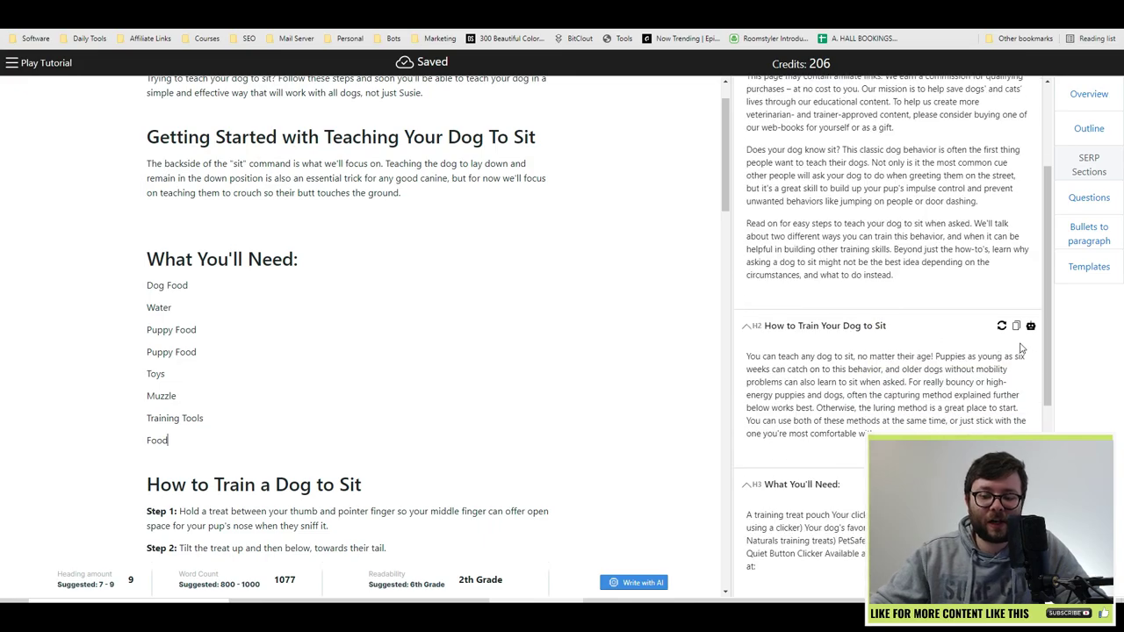